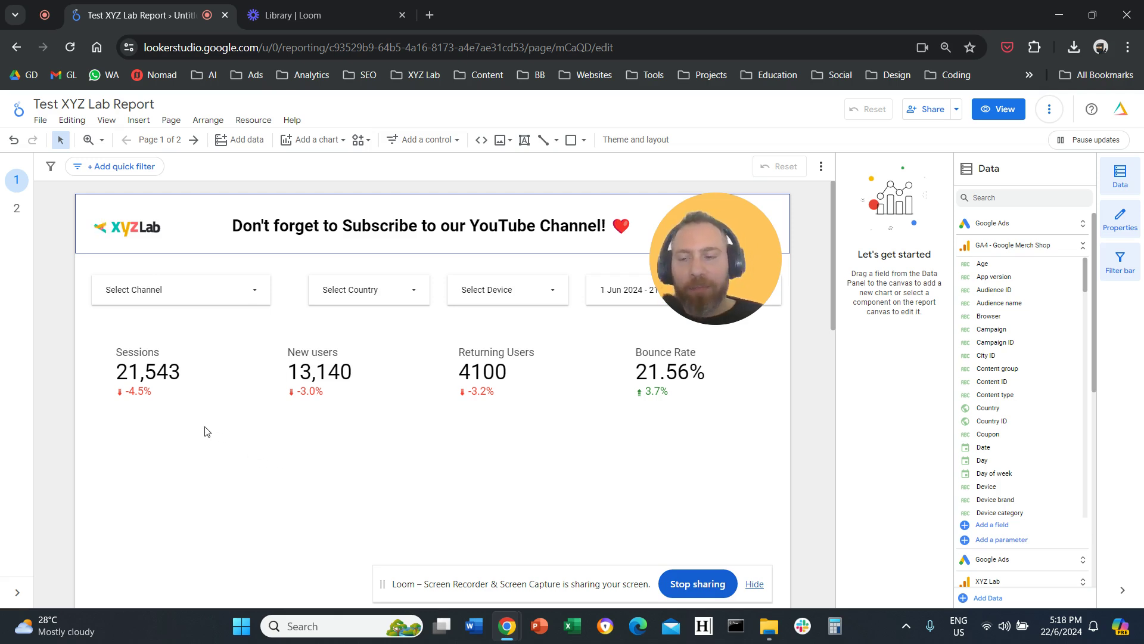
Step: Select the Sessions scorecard and check that its comparison date range is the previous period
{"action": "left_click", "coordinate": [156, 382]}
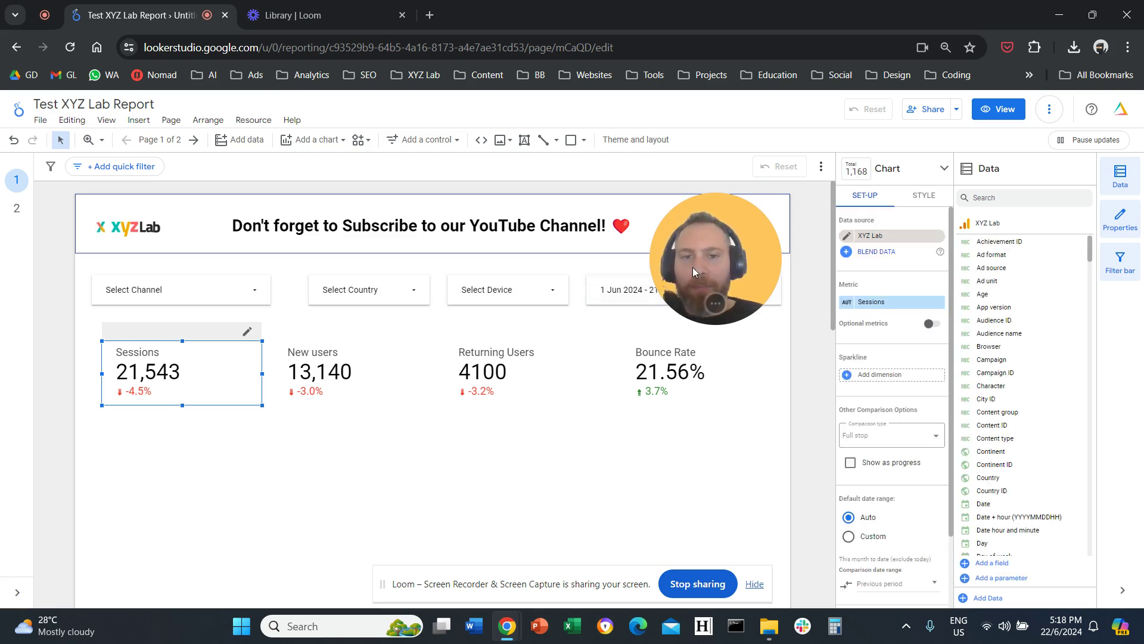
{"action": "left_click_drag", "start_coordinate": [692, 267], "coordinate": [742, 235]}
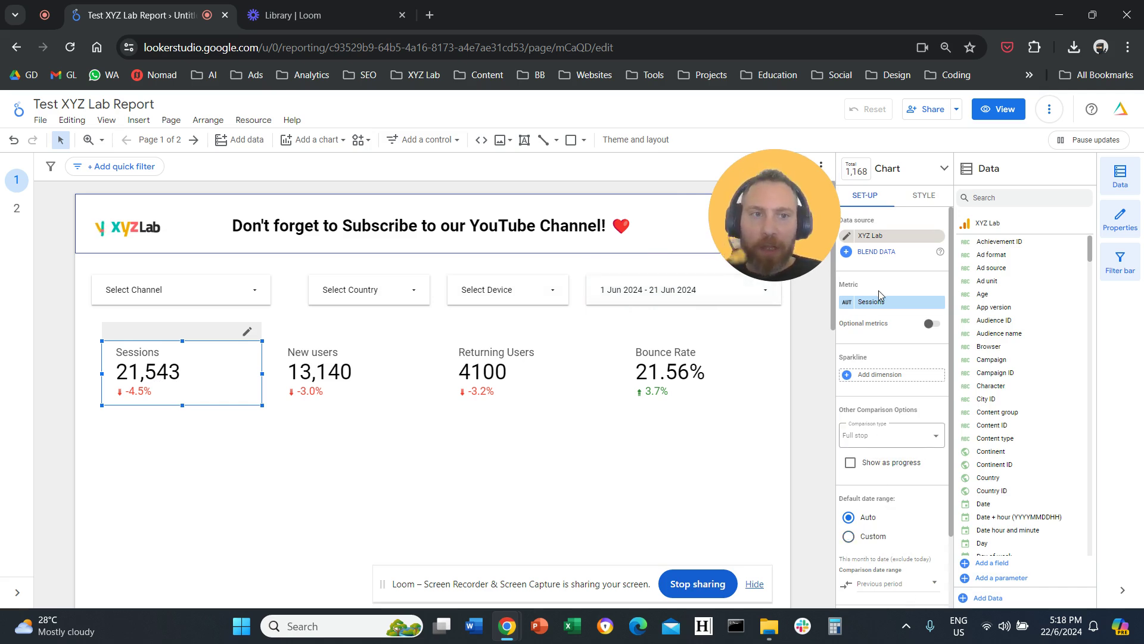
{"action": "left_click_drag", "start_coordinate": [949, 307], "coordinate": [950, 392]}
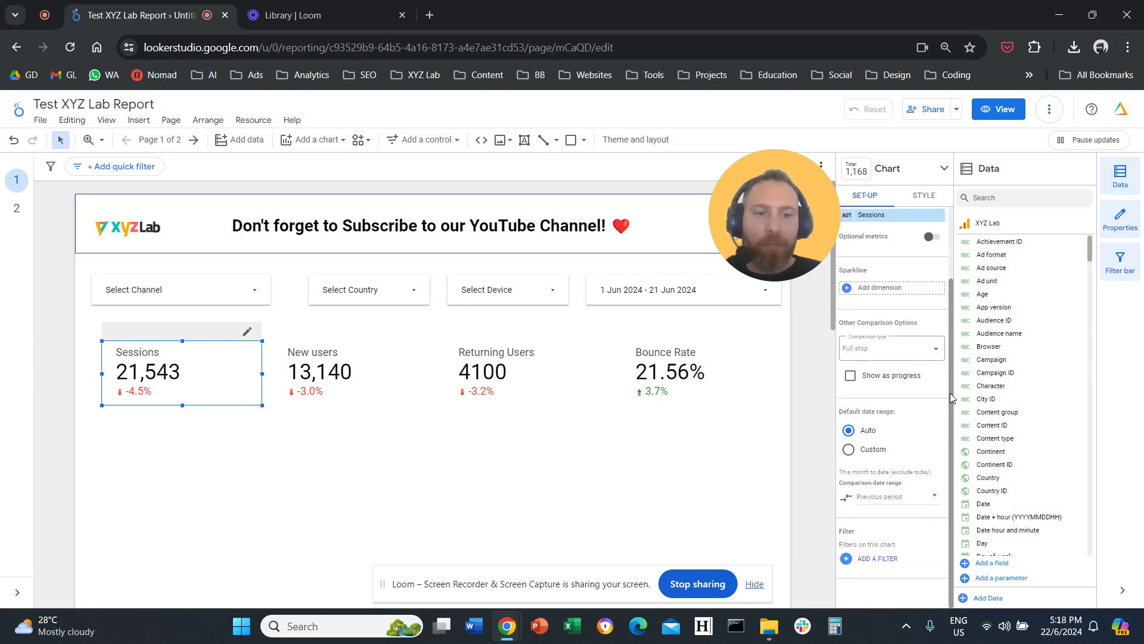
{"action": "left_click", "coordinate": [897, 503]}
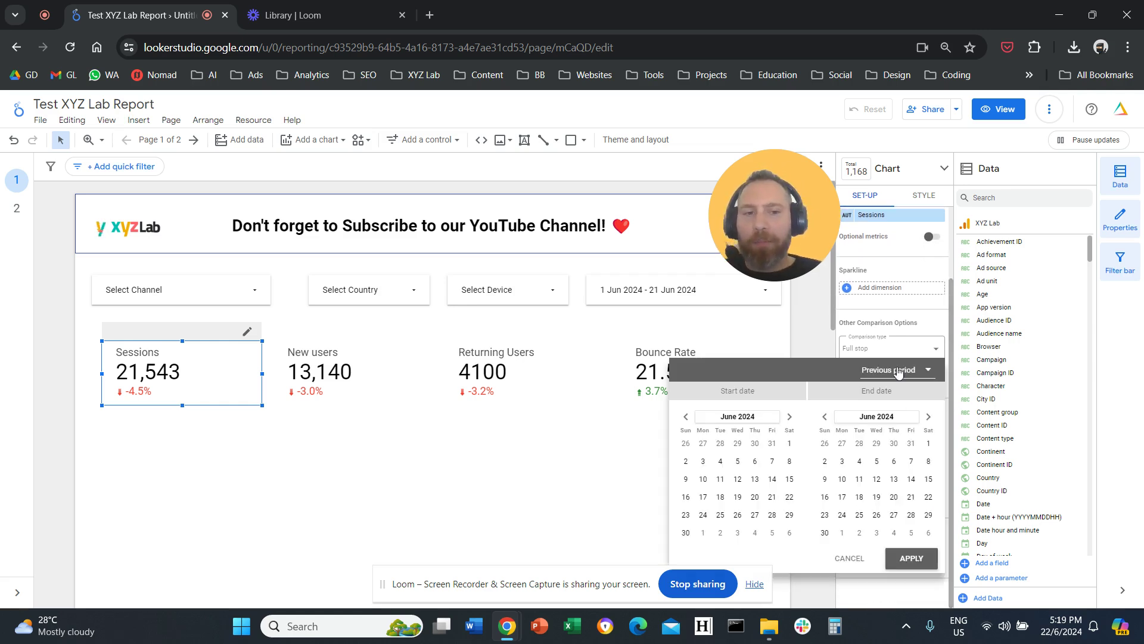
{"action": "left_click", "coordinate": [822, 327]}
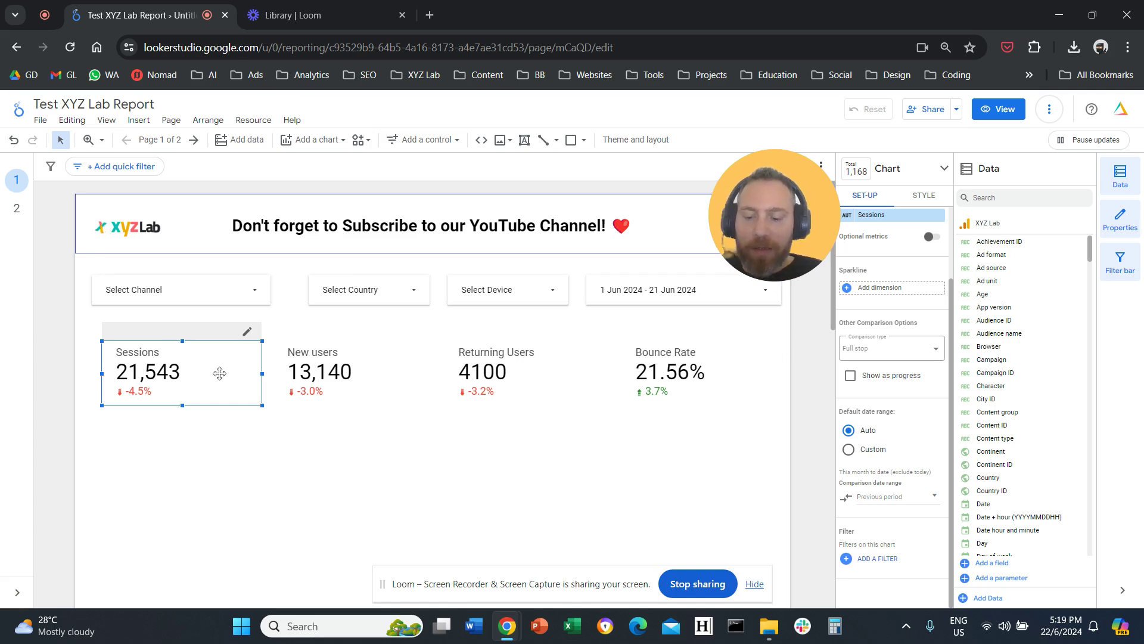
Step: Duplicate the Sessions scorecard below and set the copy's comparison to Previous year (↑207.4%)
{"action": "left_click_drag", "start_coordinate": [216, 373], "coordinate": [210, 437]}
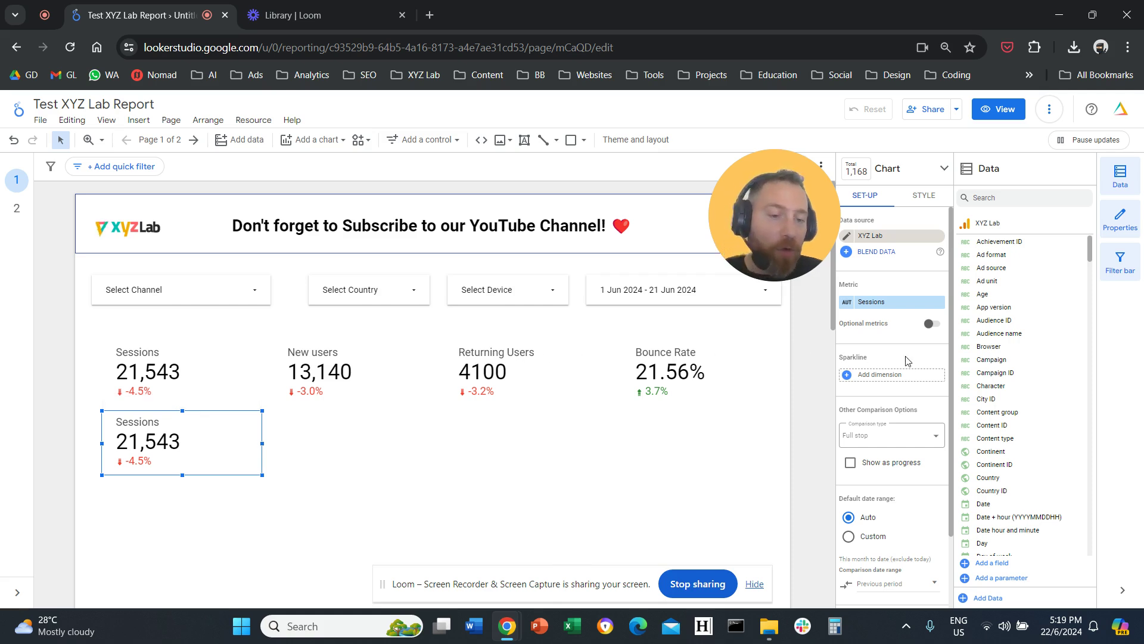
{"action": "scroll", "coordinate": [900, 393], "scroll_direction": "down", "scroll_amount": 2}
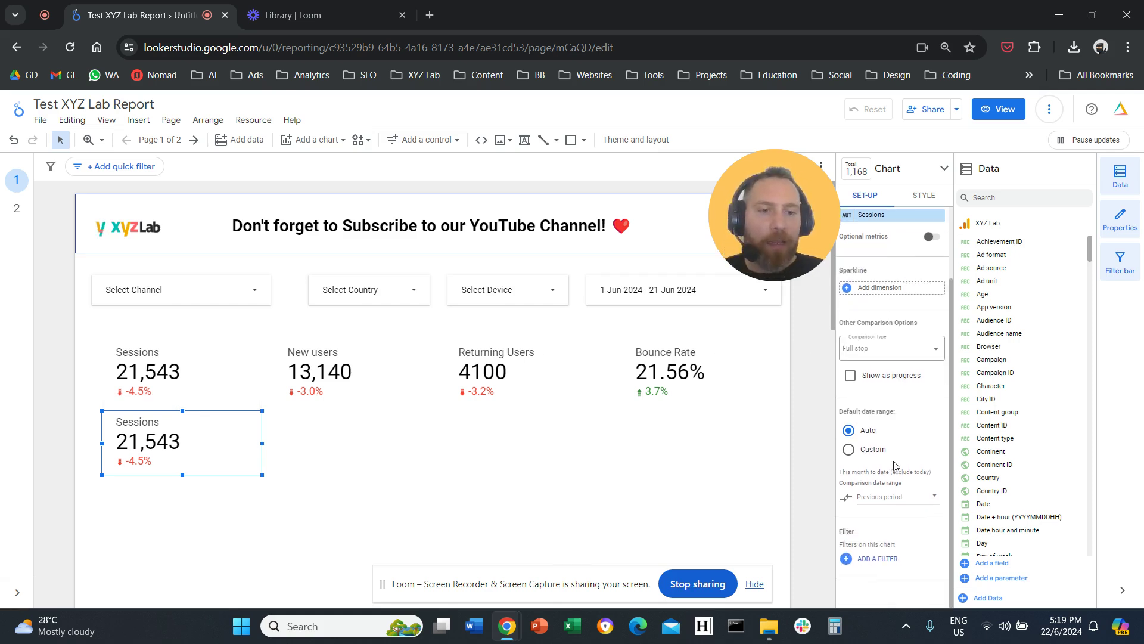
{"action": "left_click", "coordinate": [910, 502]}
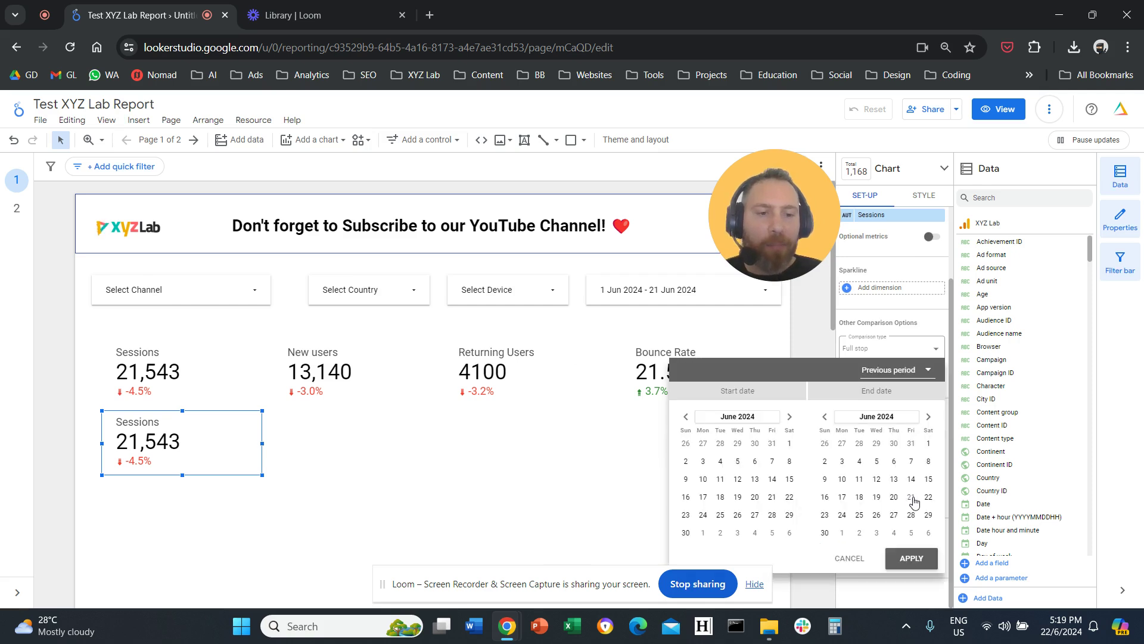
{"action": "left_click", "coordinate": [925, 370]}
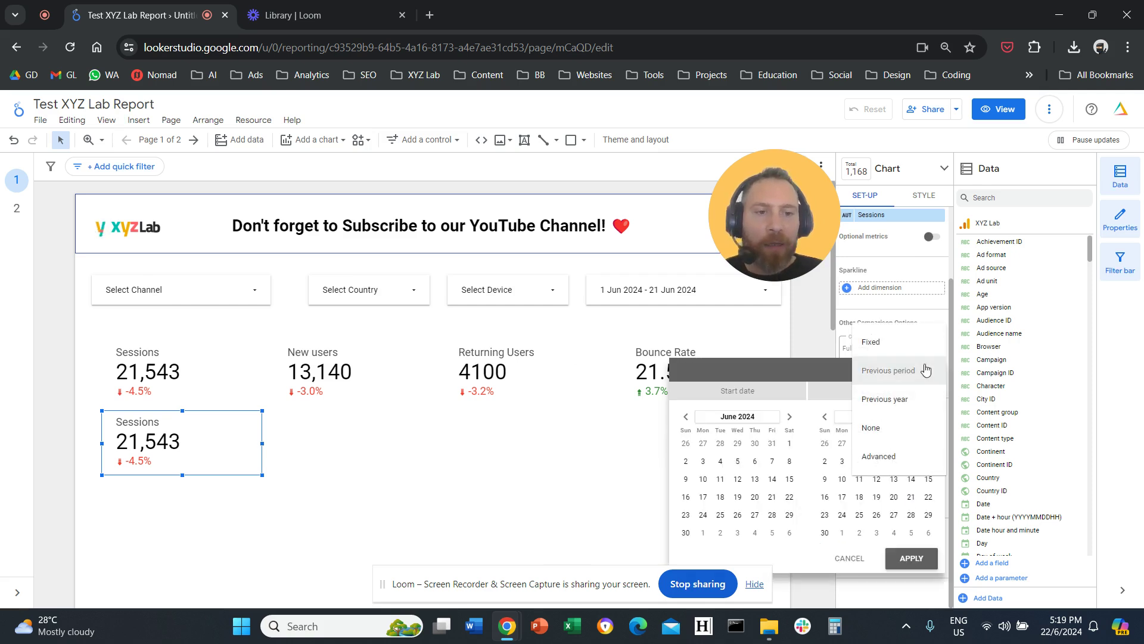
{"action": "left_click", "coordinate": [918, 399]}
{"action": "left_click", "coordinate": [911, 559]}
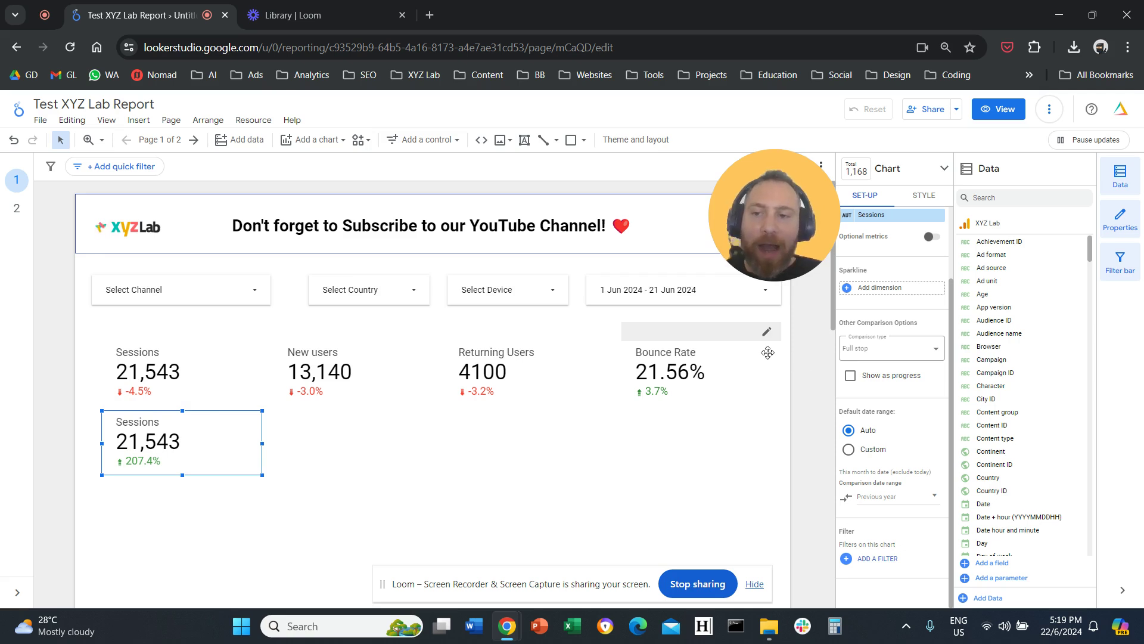
Step: Set the copy's label font colour to white so only ↑207.4% stays visible
{"action": "left_click", "coordinate": [925, 196]}
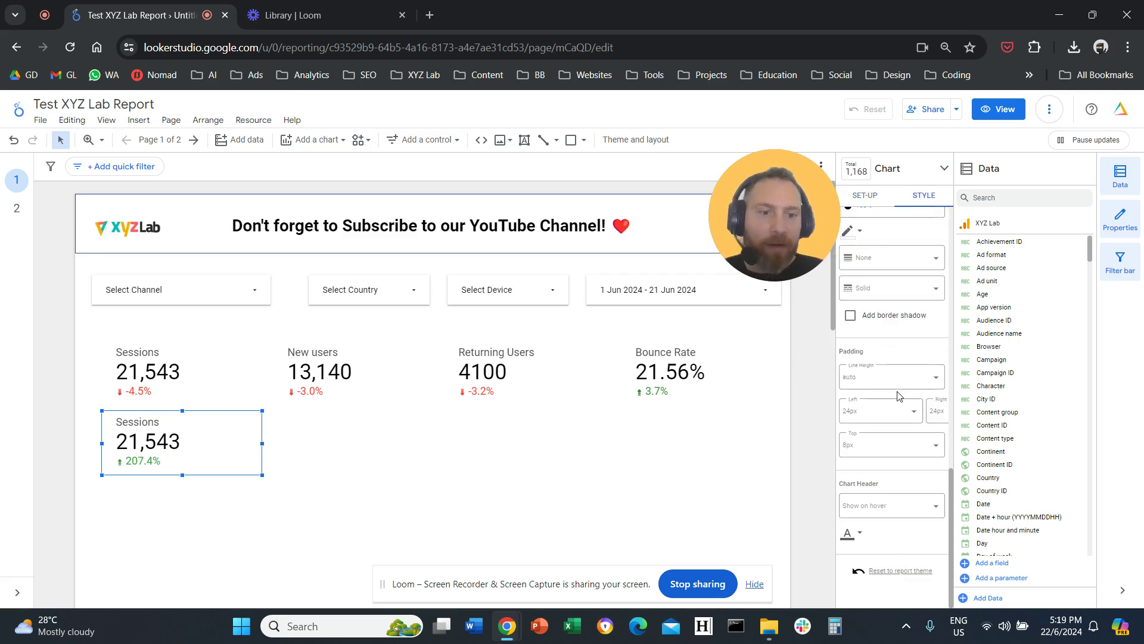
{"action": "scroll", "coordinate": [898, 396], "scroll_direction": "up", "scroll_amount": 10}
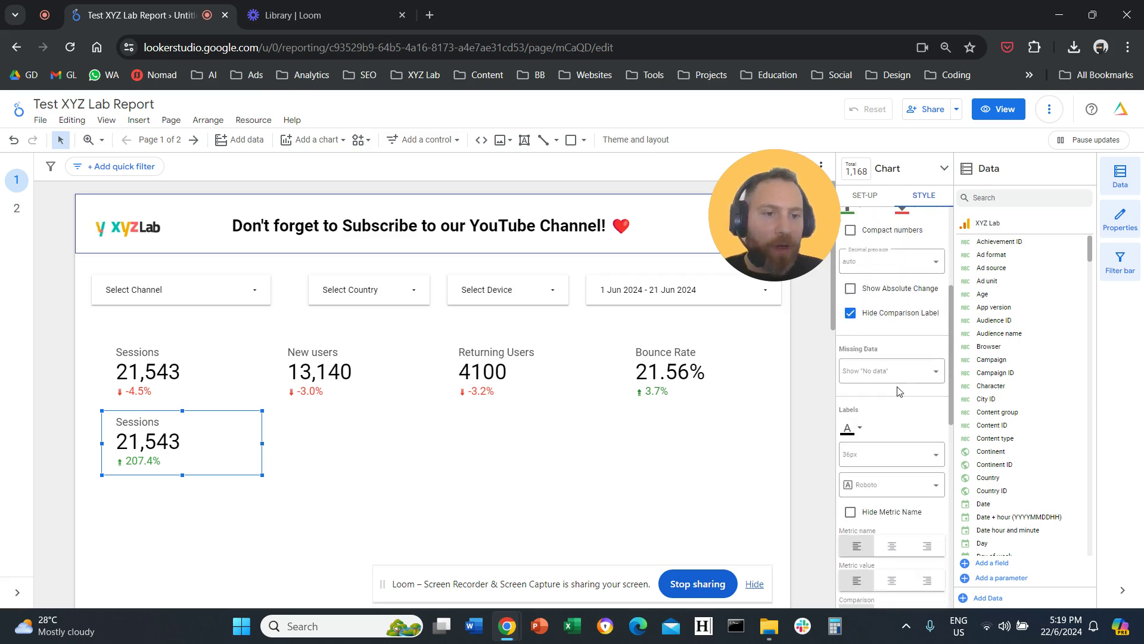
{"action": "scroll", "coordinate": [900, 391], "scroll_direction": "down", "scroll_amount": 10}
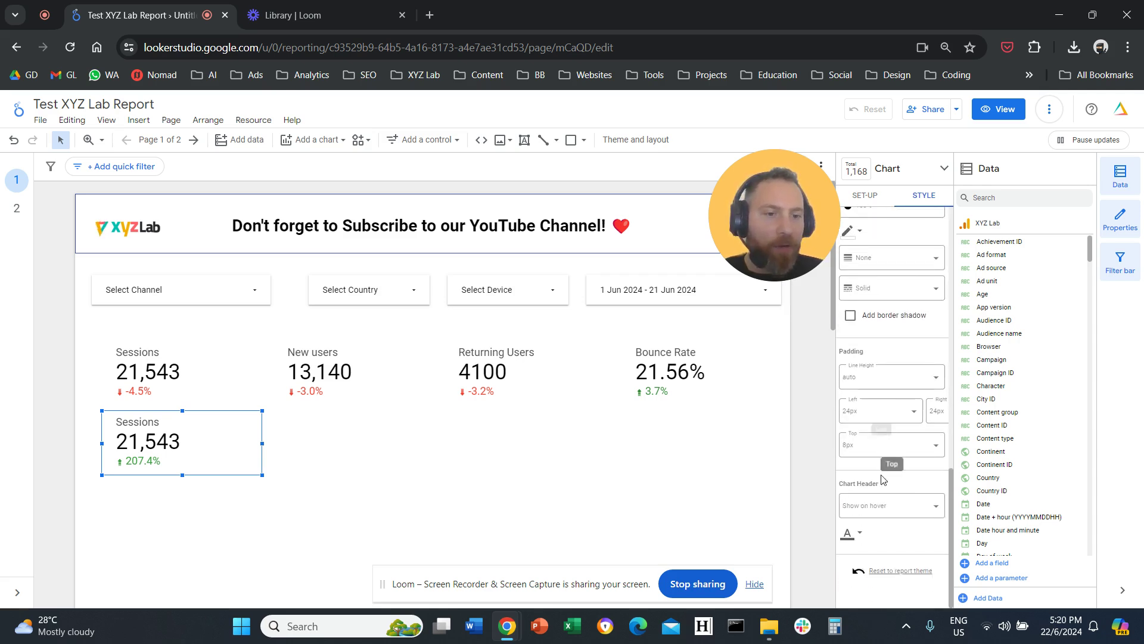
{"action": "scroll", "coordinate": [877, 502], "scroll_direction": "up", "scroll_amount": 10}
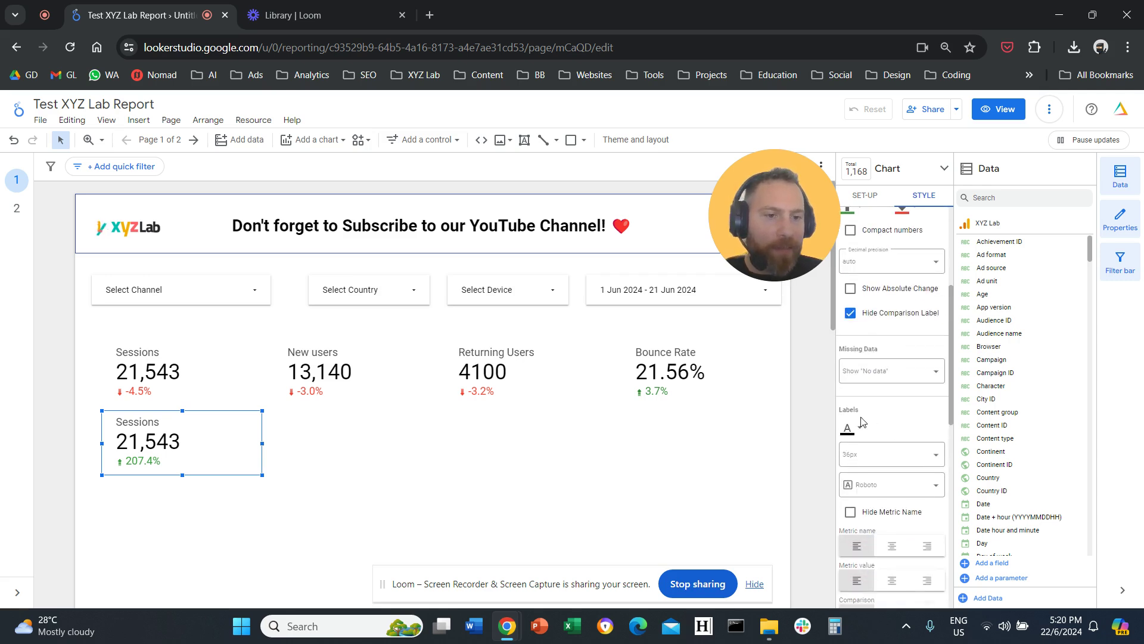
{"action": "left_click", "coordinate": [862, 430]}
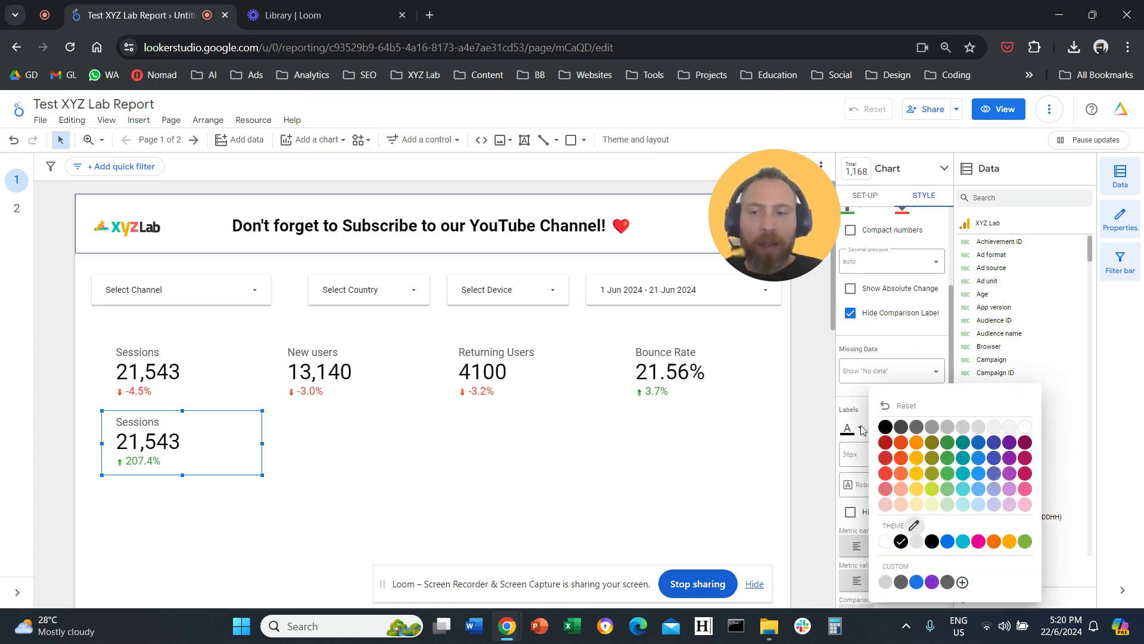
{"action": "left_click", "coordinate": [1023, 429]}
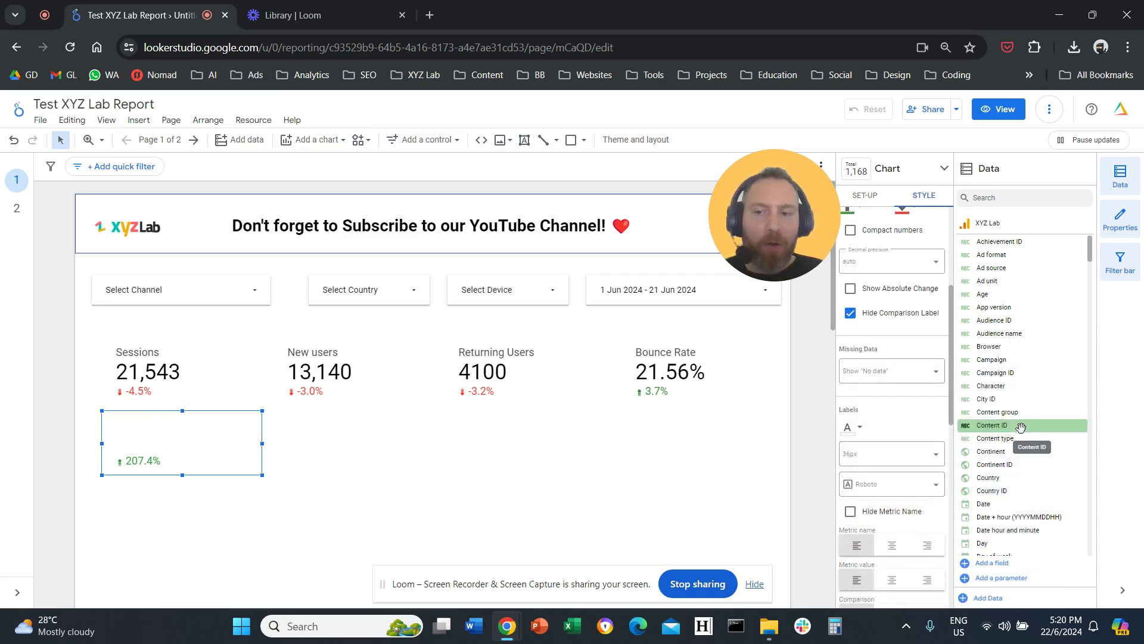
{"action": "left_click", "coordinate": [862, 428]}
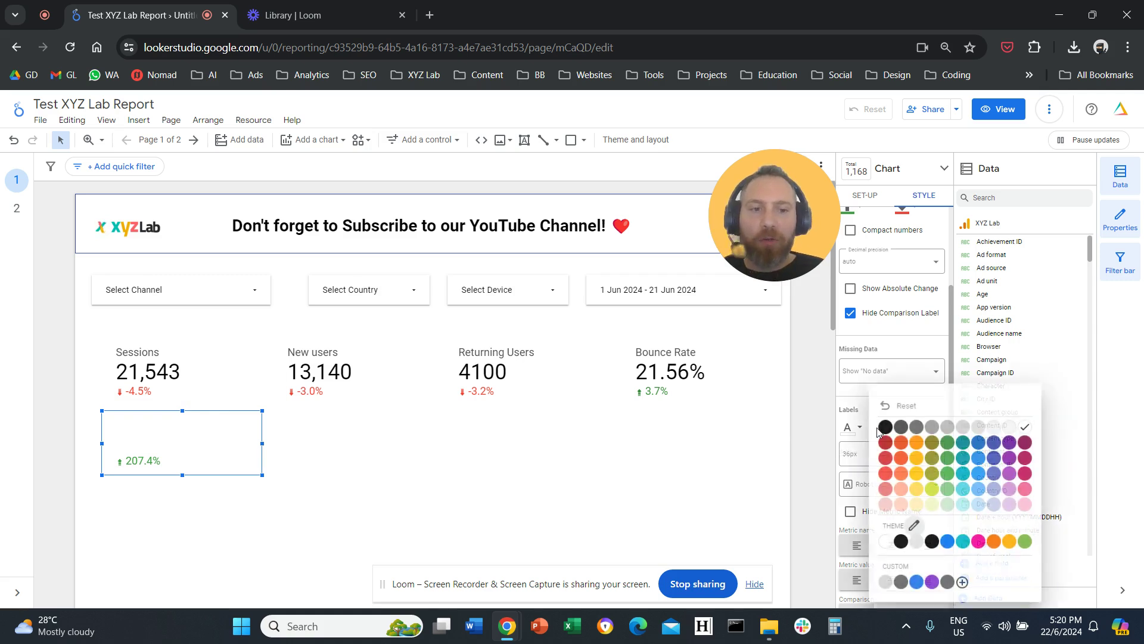
{"action": "left_click", "coordinate": [1025, 429]}
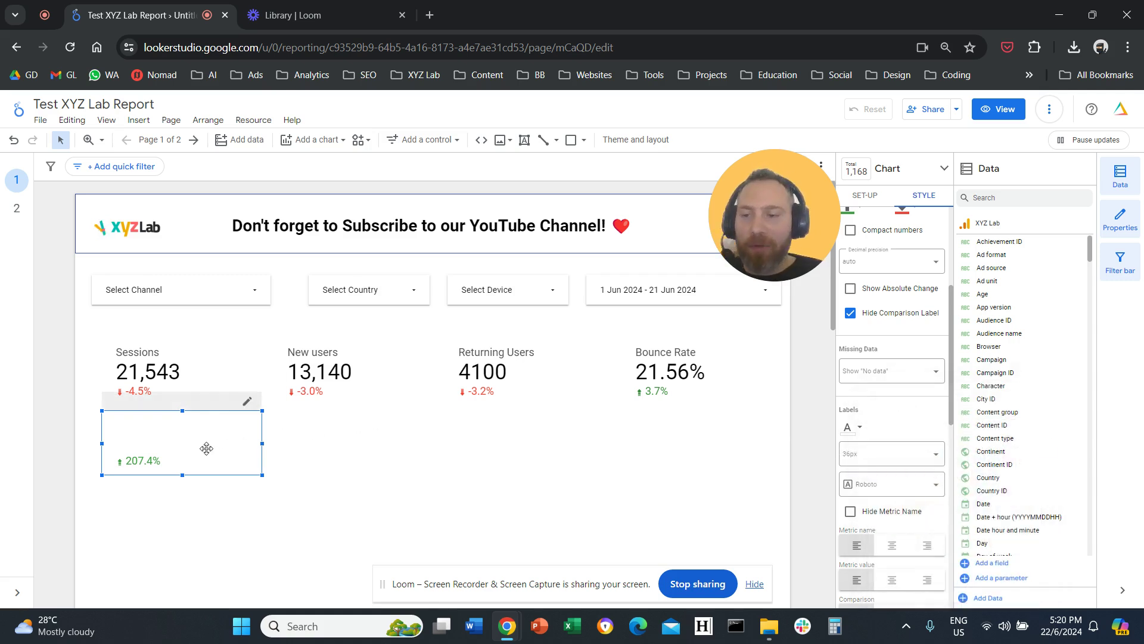
Step: Move the previous-year copy up directly beneath the original's −4.5% comparison
{"action": "left_click_drag", "start_coordinate": [197, 448], "coordinate": [178, 404]}
{"action": "left_click", "coordinate": [163, 470]}
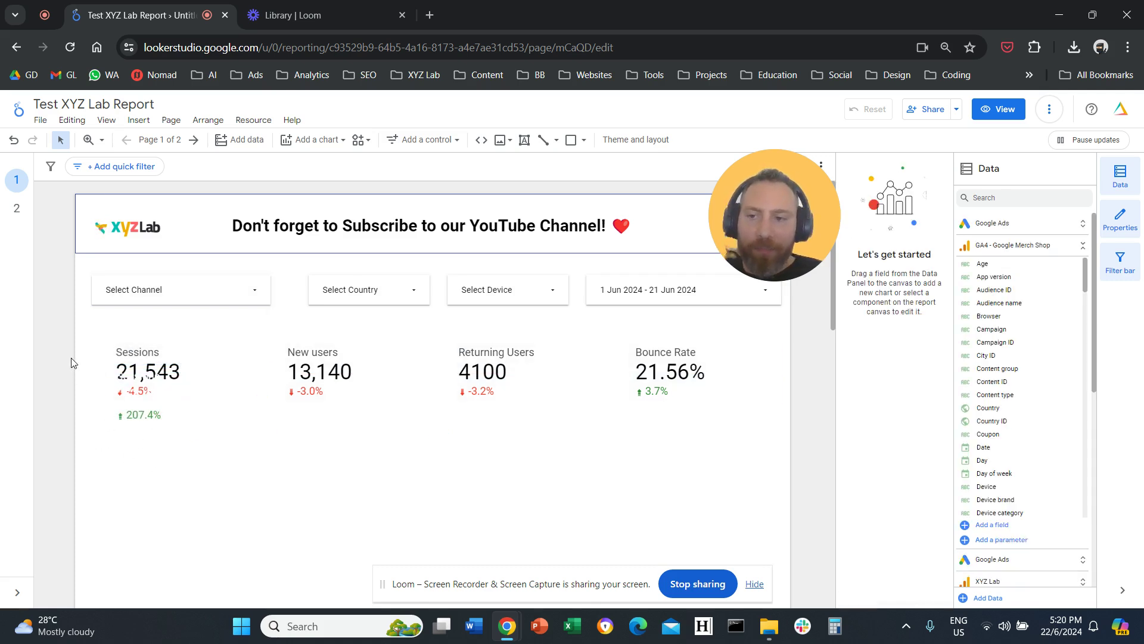
{"action": "left_click_drag", "start_coordinate": [174, 434], "coordinate": [99, 322]}
{"action": "right_click", "coordinate": [179, 362]}
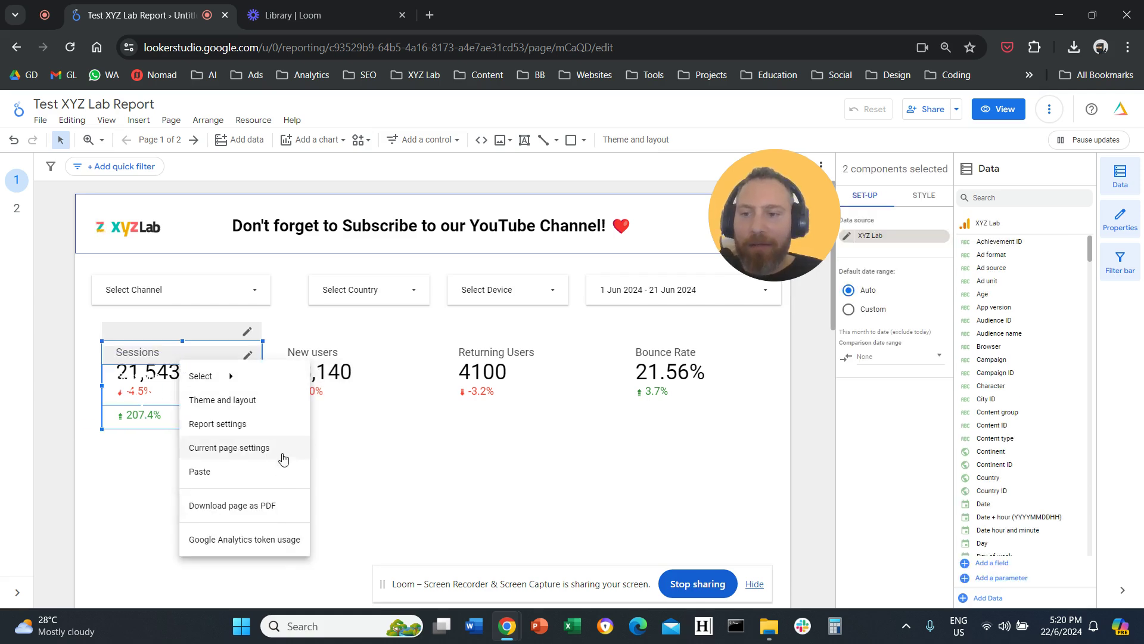
Step: Centre both Sessions scorecards horizontally
{"action": "key", "text": "Escape"}
{"action": "left_click", "coordinate": [70, 342]}
{"action": "left_click_drag", "start_coordinate": [77, 322], "coordinate": [267, 434]}
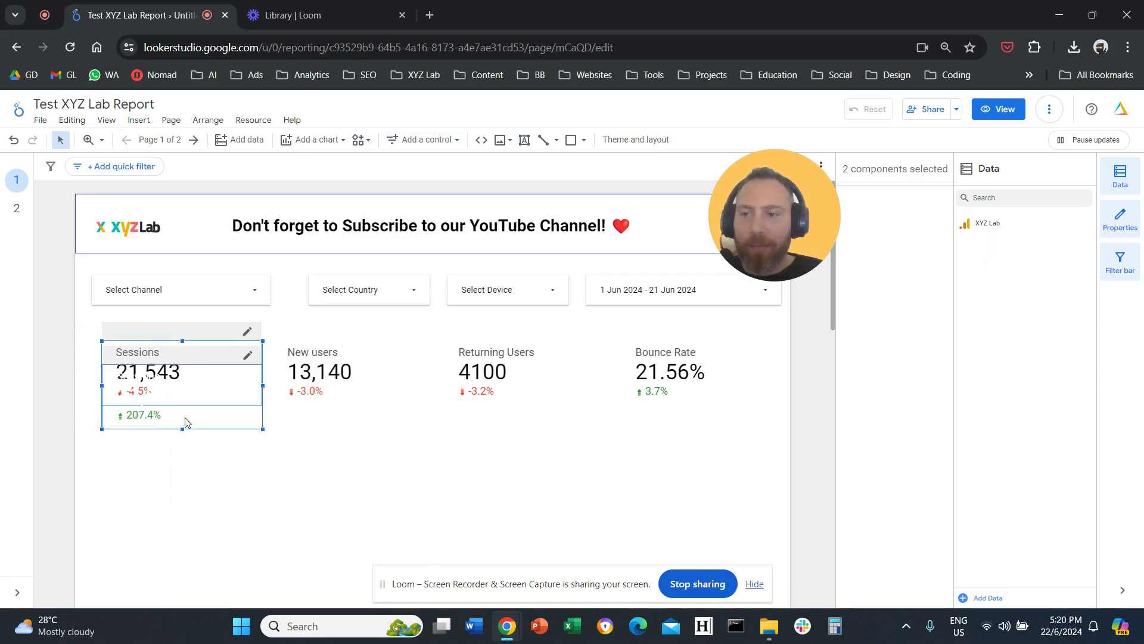
{"action": "right_click", "coordinate": [210, 342]}
{"action": "mouse_move", "coordinate": [296, 475]}
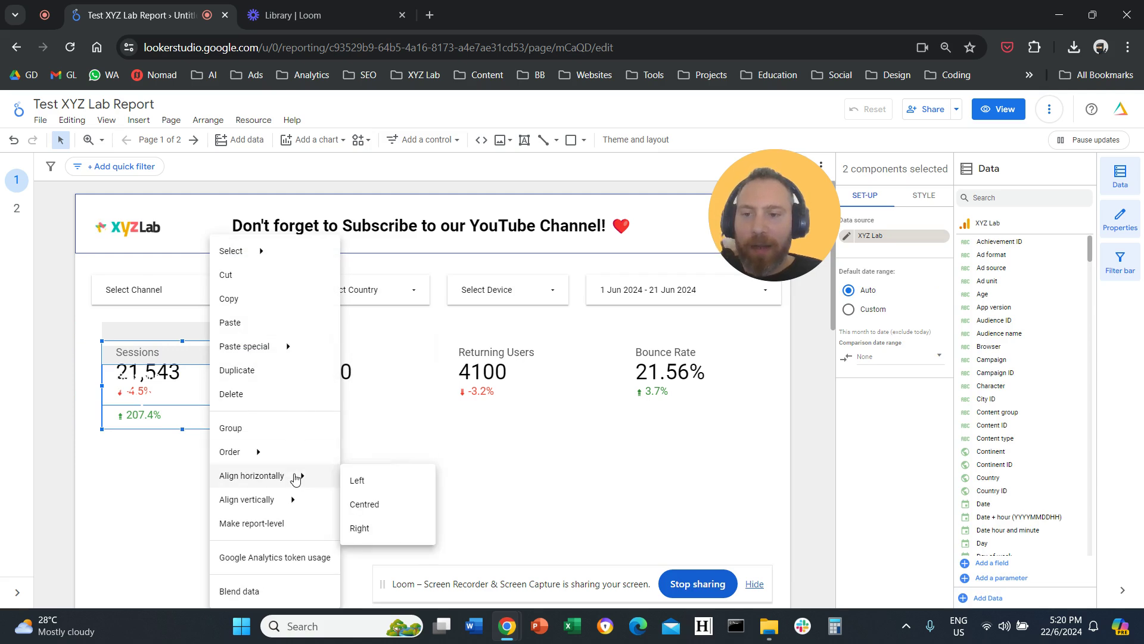
{"action": "left_click", "coordinate": [407, 503]}
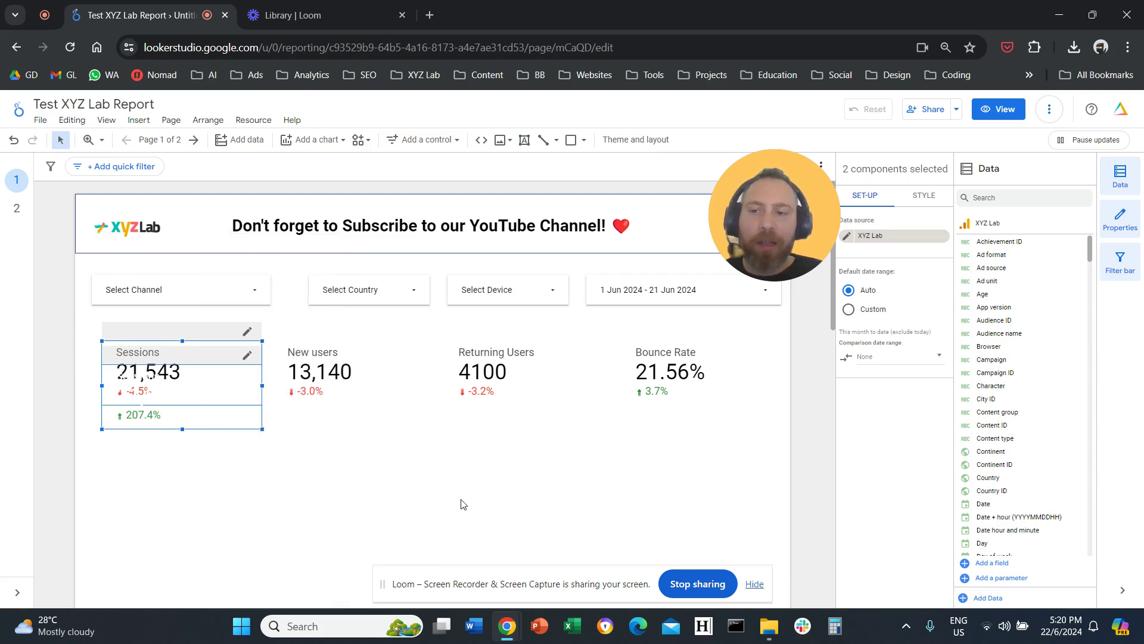
{"action": "left_click", "coordinate": [230, 459]}
{"action": "left_click", "coordinate": [206, 420]}
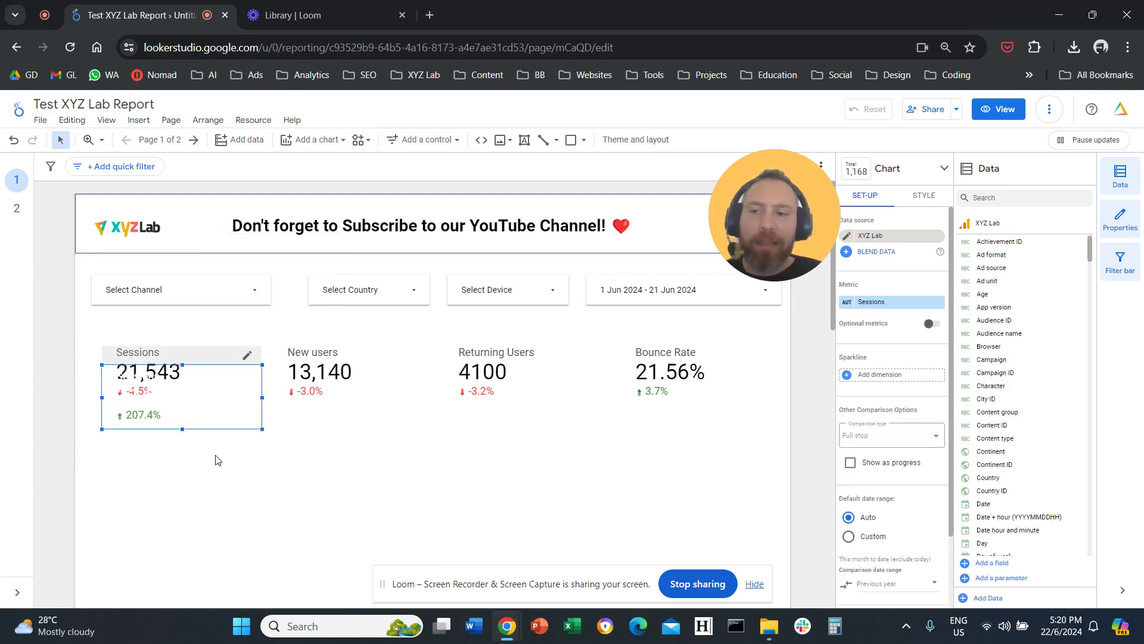
{"action": "right_click", "coordinate": [215, 419]}
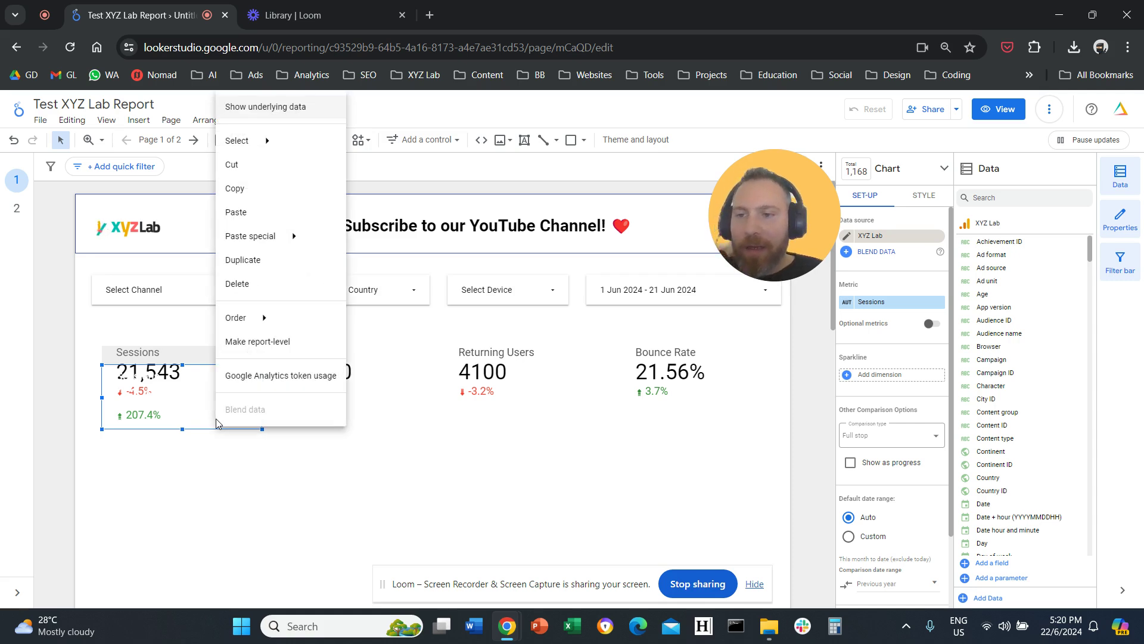
{"action": "mouse_move", "coordinate": [258, 331]}
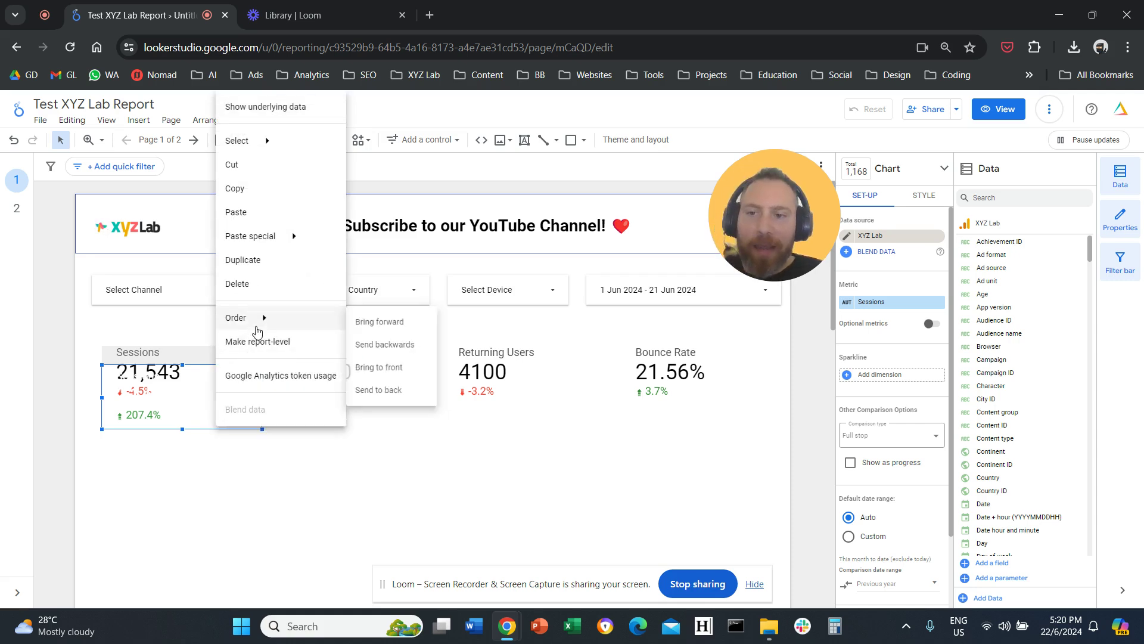
{"action": "left_click", "coordinate": [405, 344]}
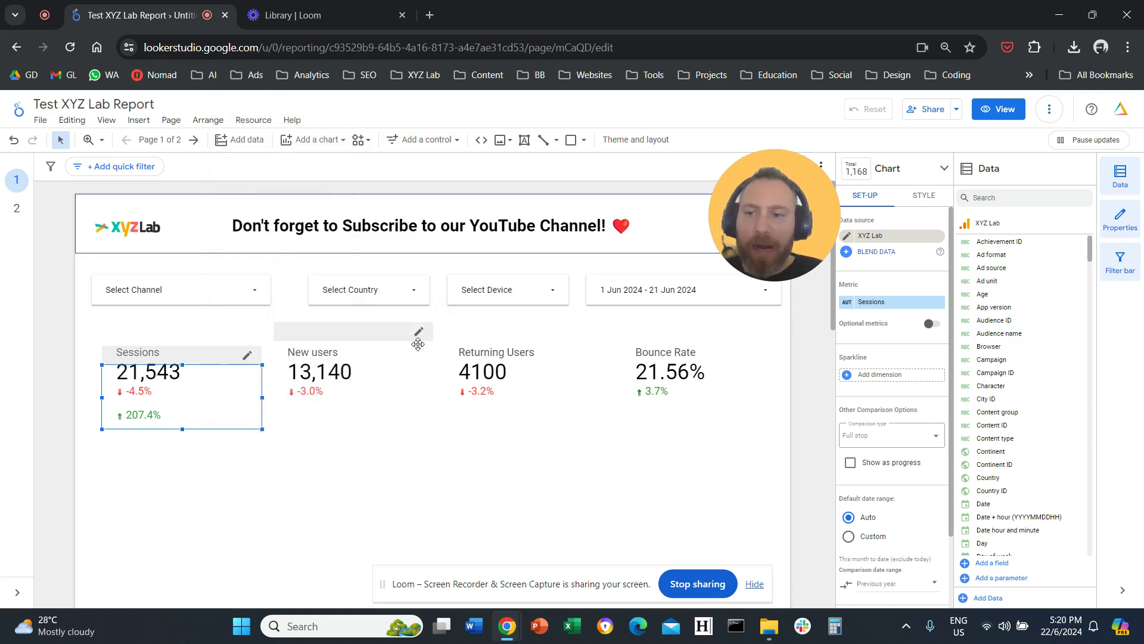
{"action": "left_click", "coordinate": [277, 464]}
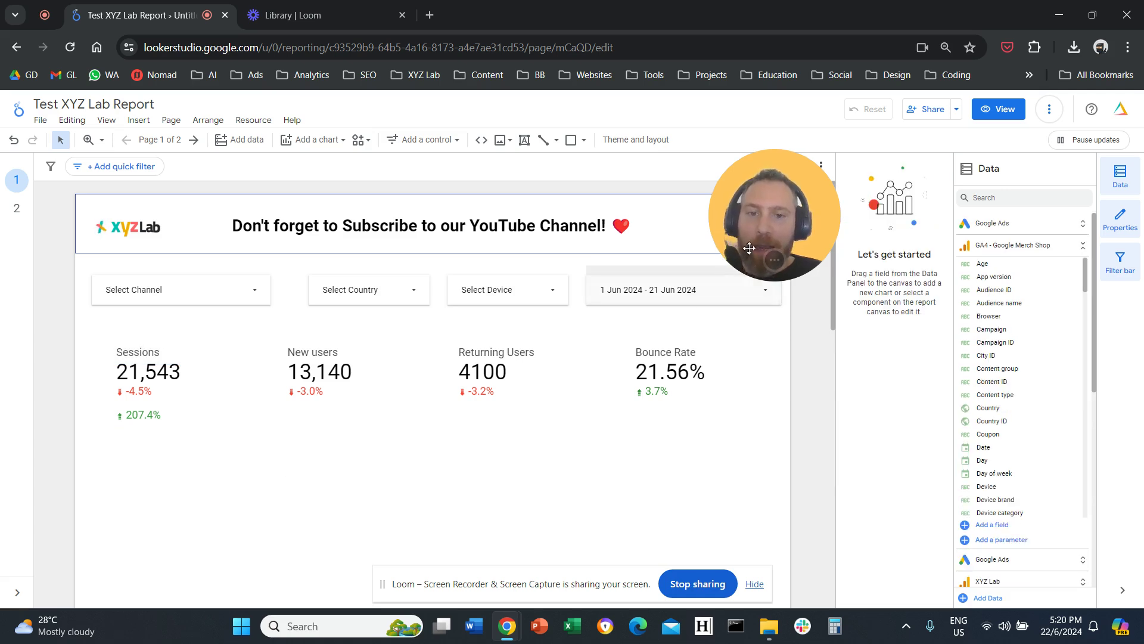
{"action": "left_click_drag", "start_coordinate": [757, 244], "coordinate": [338, 405]}
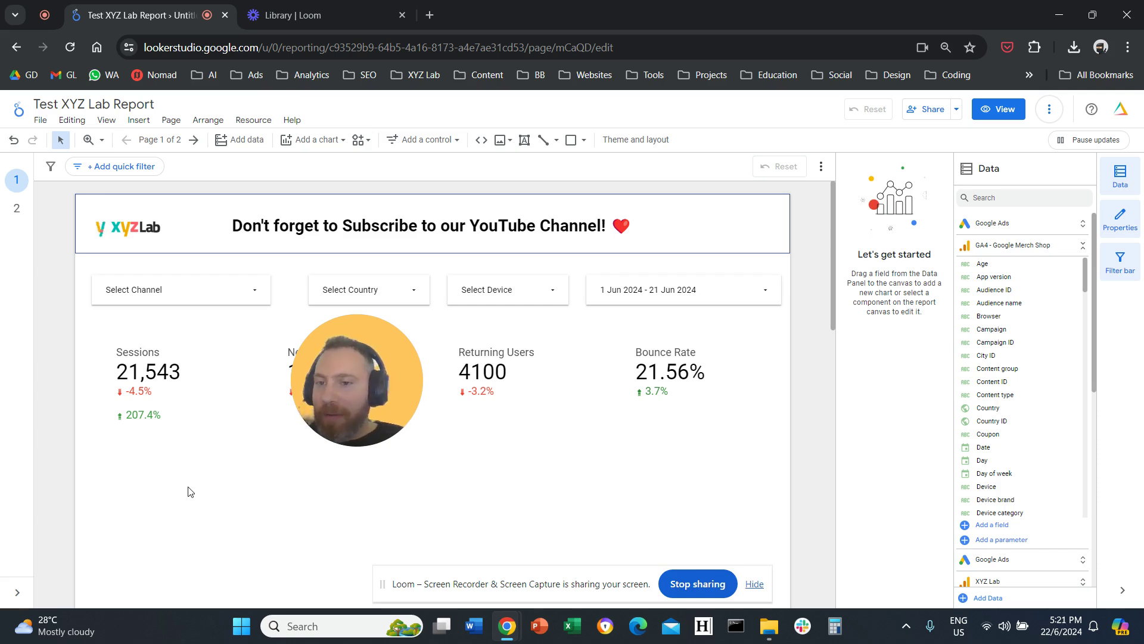
Step: Set the report date range to Last month, 1 May – 31 May 2024
{"action": "left_click", "coordinate": [758, 301]}
{"action": "left_click", "coordinate": [763, 298]}
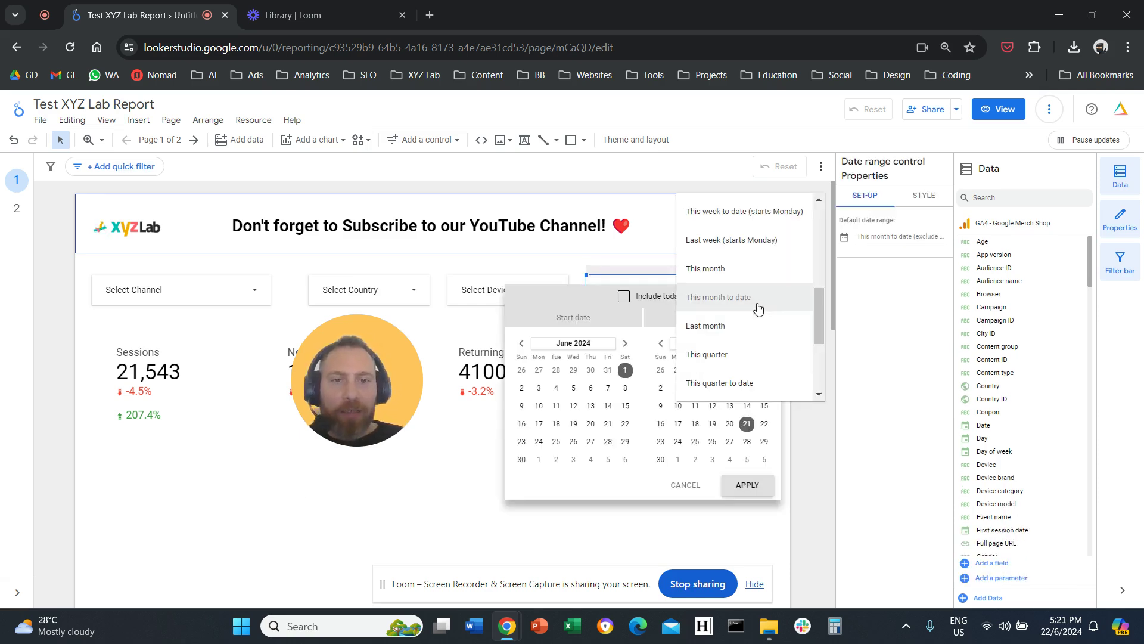
{"action": "left_click", "coordinate": [753, 326]}
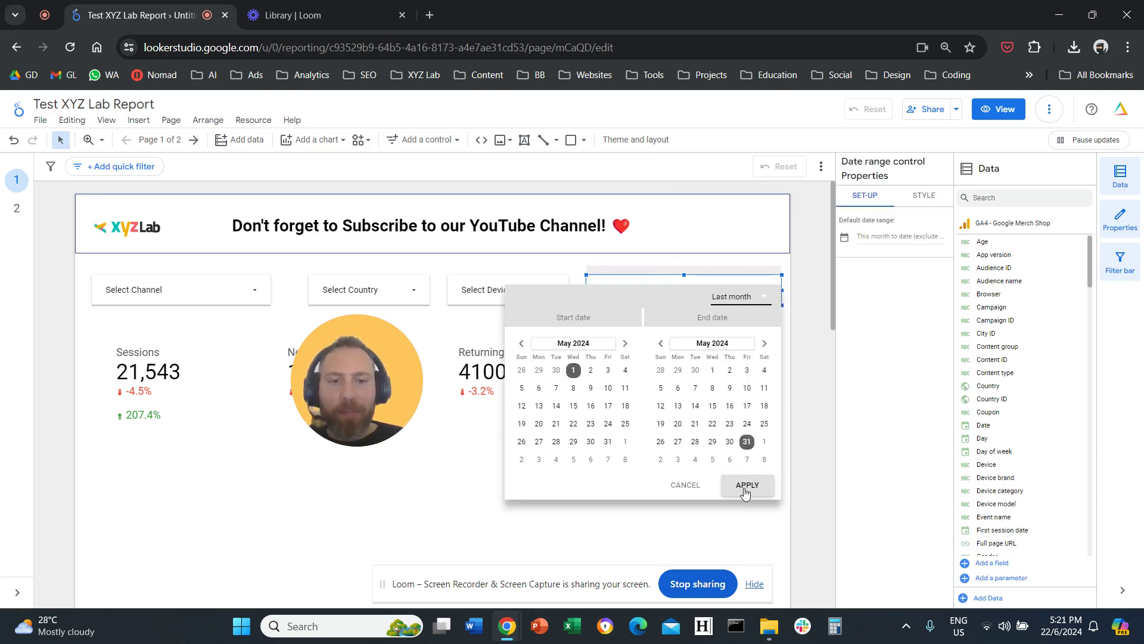
{"action": "left_click", "coordinate": [746, 485]}
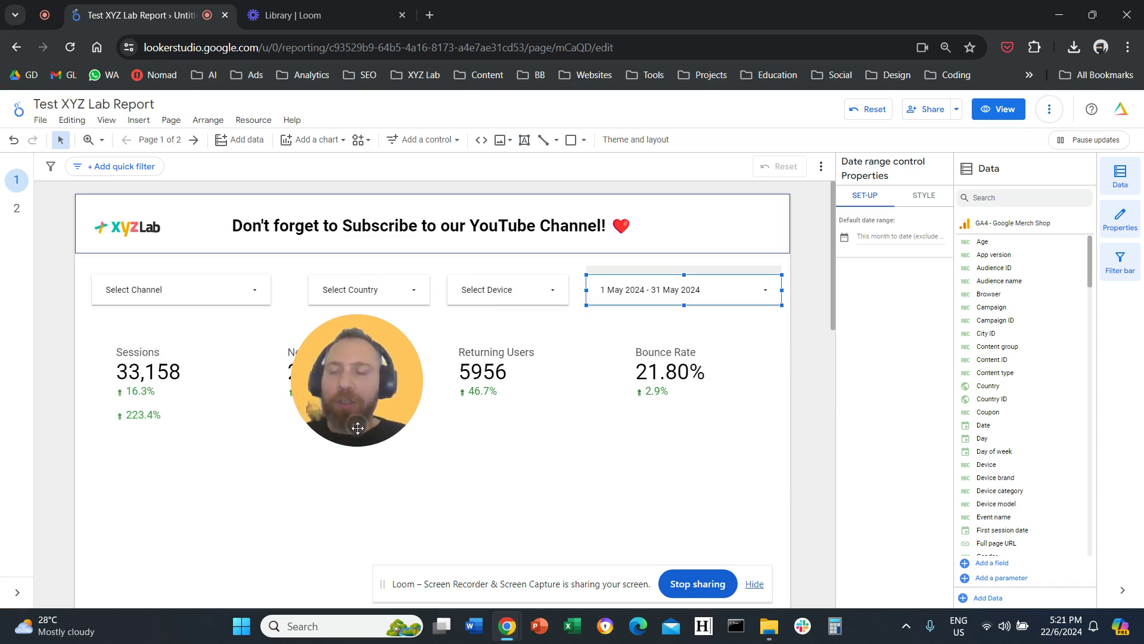
Step: Narrow the row of four scorecards from the left to leave room for labels
{"action": "left_click_drag", "start_coordinate": [370, 410], "coordinate": [613, 468]}
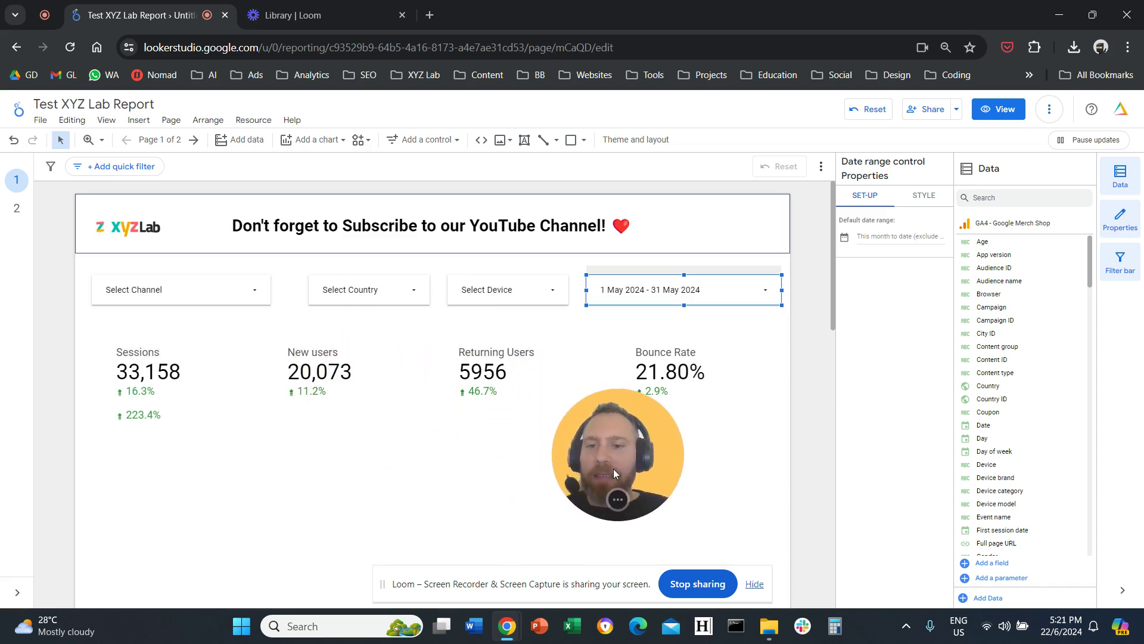
{"action": "left_click", "coordinate": [339, 468]}
{"action": "left_click_drag", "start_coordinate": [76, 371], "coordinate": [719, 405]}
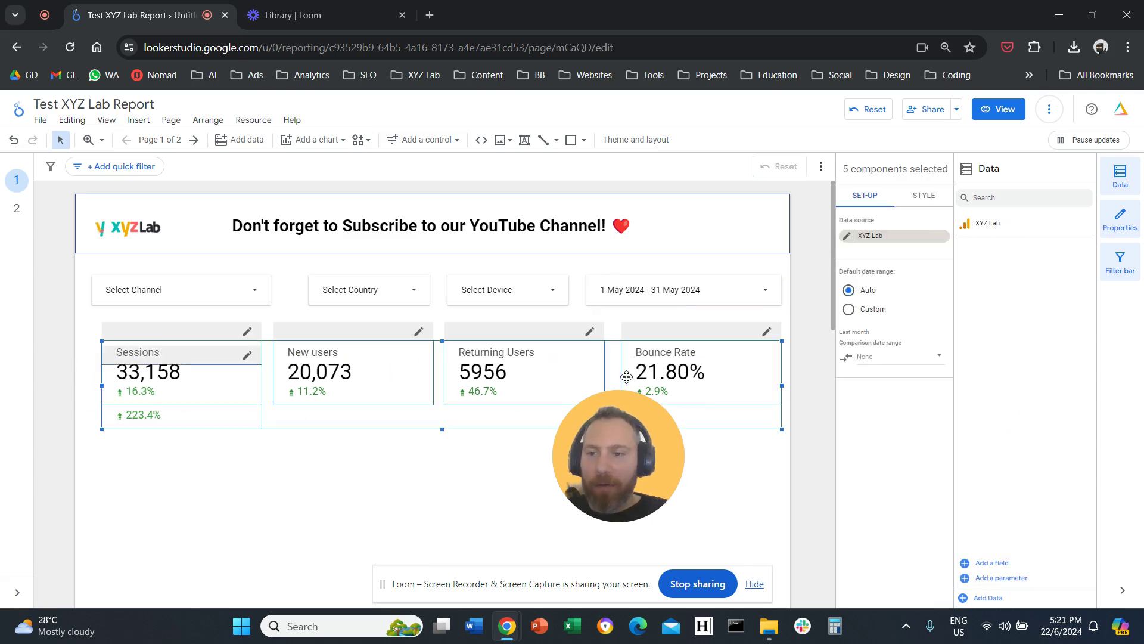
{"action": "left_click_drag", "start_coordinate": [102, 385], "coordinate": [205, 387]}
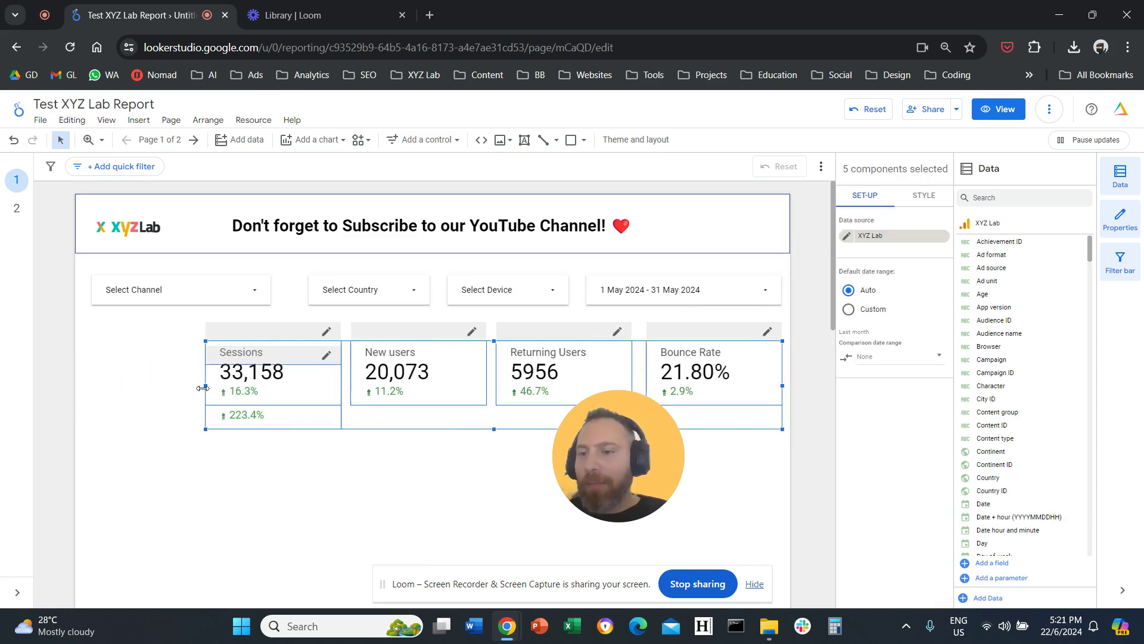
{"action": "left_click", "coordinate": [189, 416]}
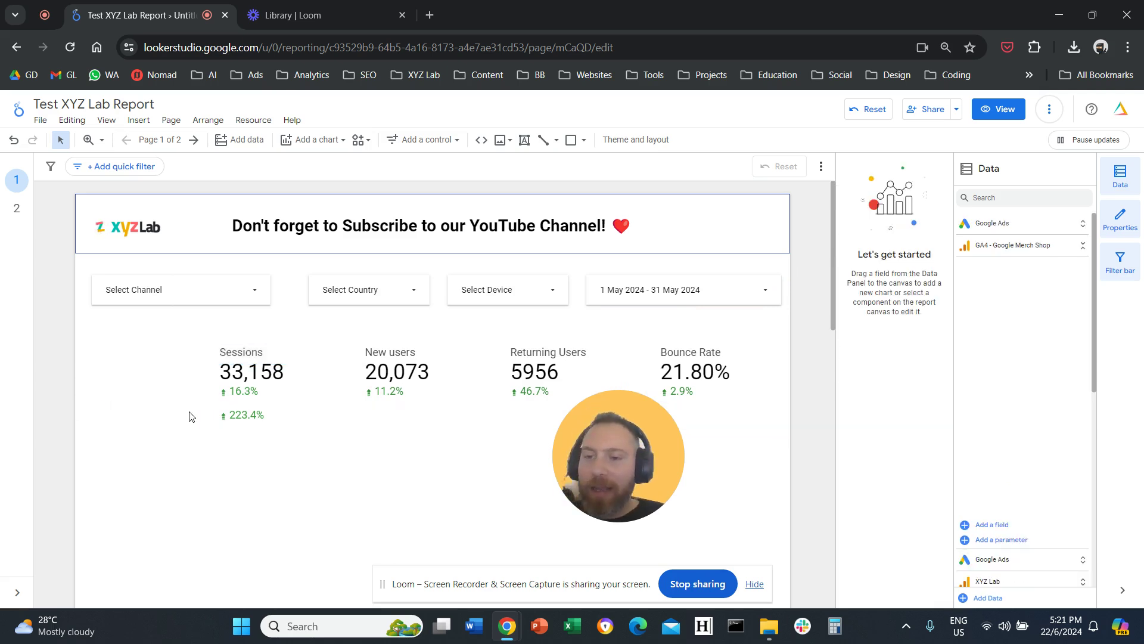
{"action": "left_click", "coordinate": [139, 120]}
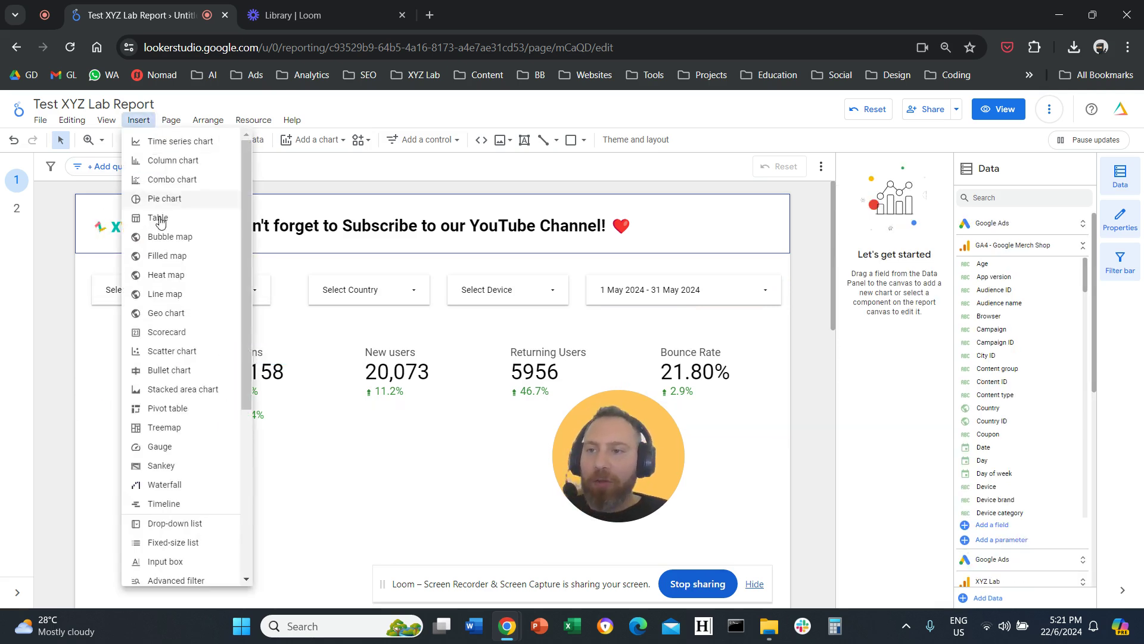
{"action": "scroll", "coordinate": [178, 382], "scroll_direction": "down", "scroll_amount": 4}
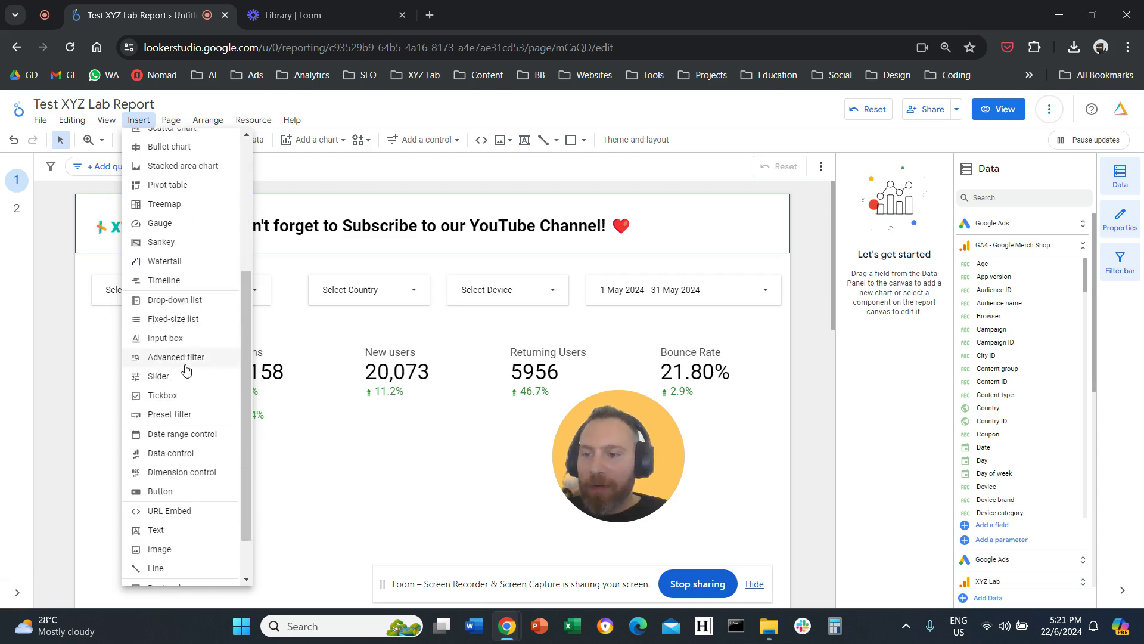
Step: Add a centred 'Comparison with the previous period' text box beside 16.3%, and copy it below
{"action": "left_click", "coordinate": [156, 529]}
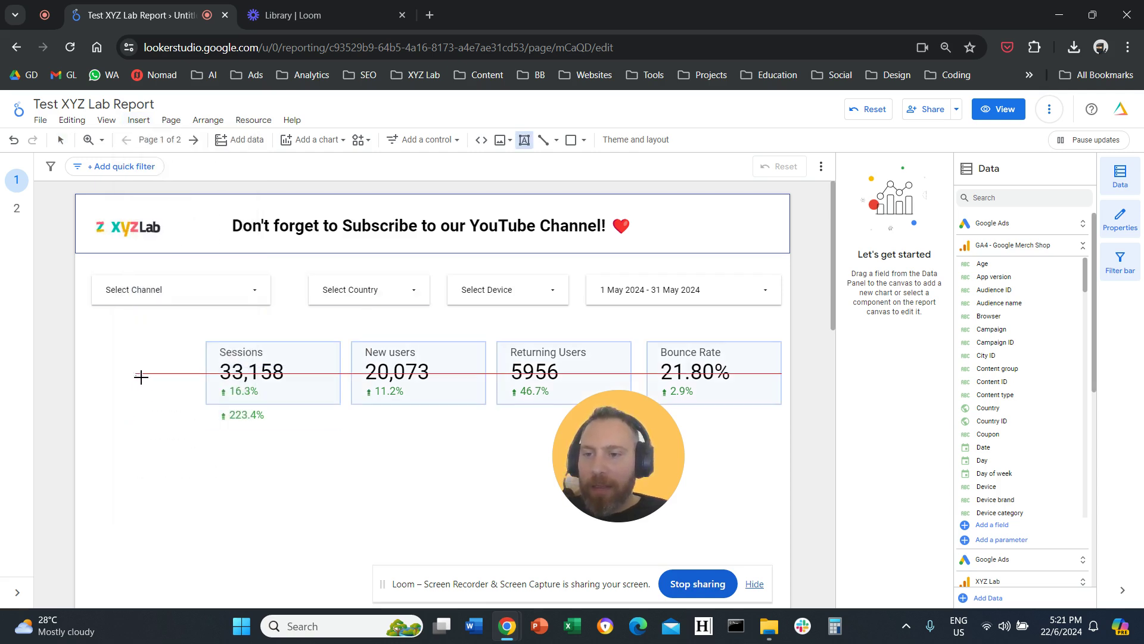
{"action": "left_click_drag", "start_coordinate": [198, 399], "coordinate": [224, 403]}
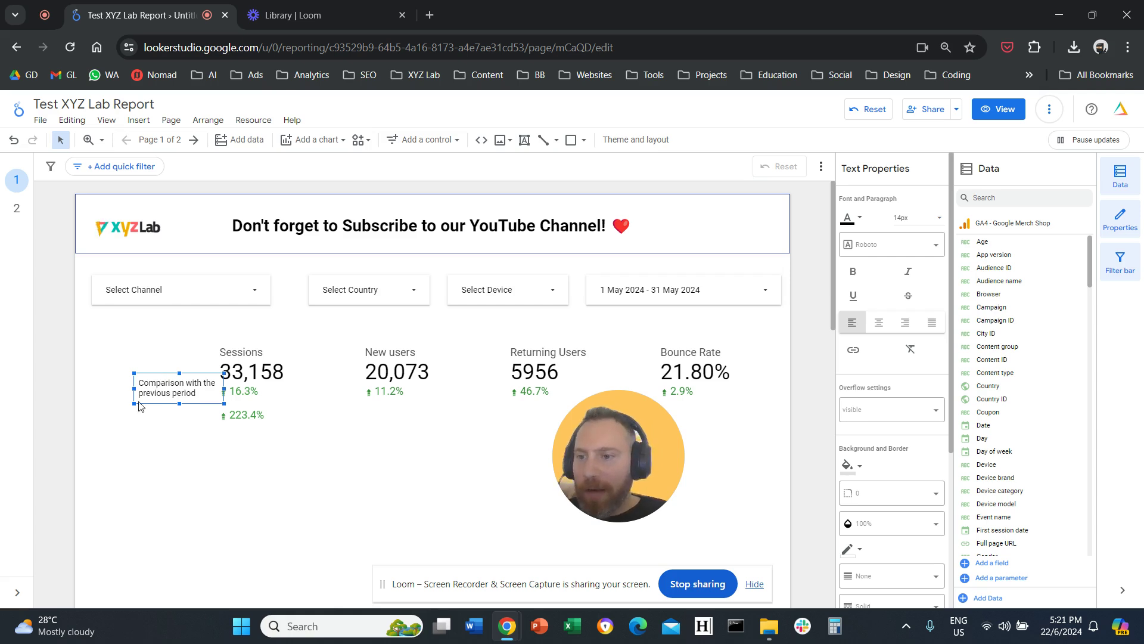
{"action": "left_click_drag", "start_coordinate": [133, 390], "coordinate": [81, 390]}
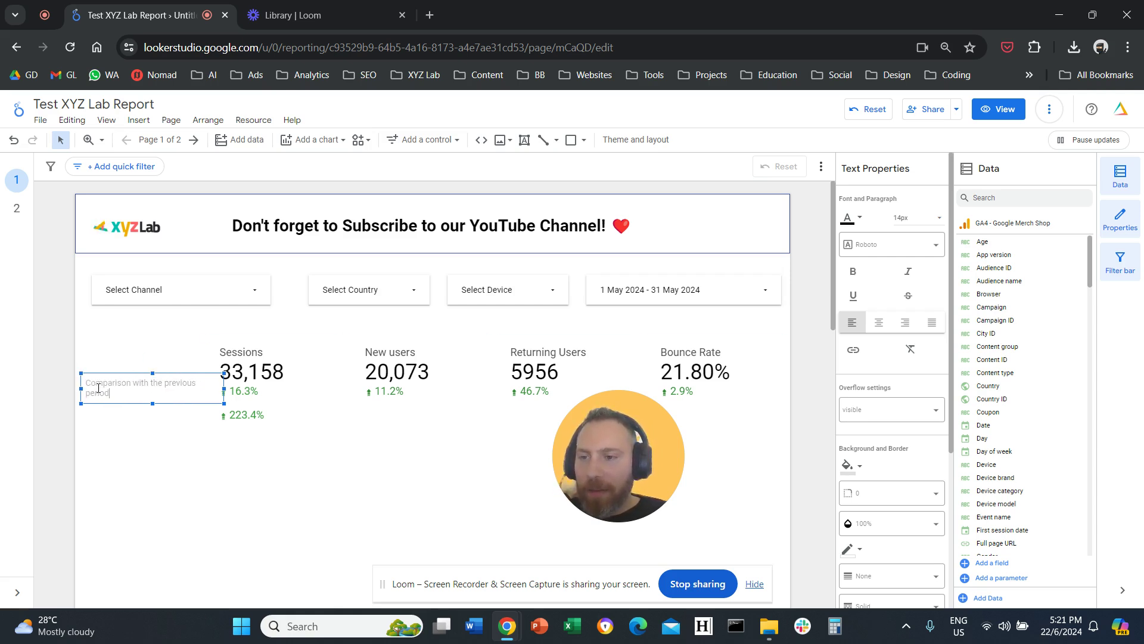
{"action": "left_click_drag", "start_coordinate": [81, 388], "coordinate": [121, 388]}
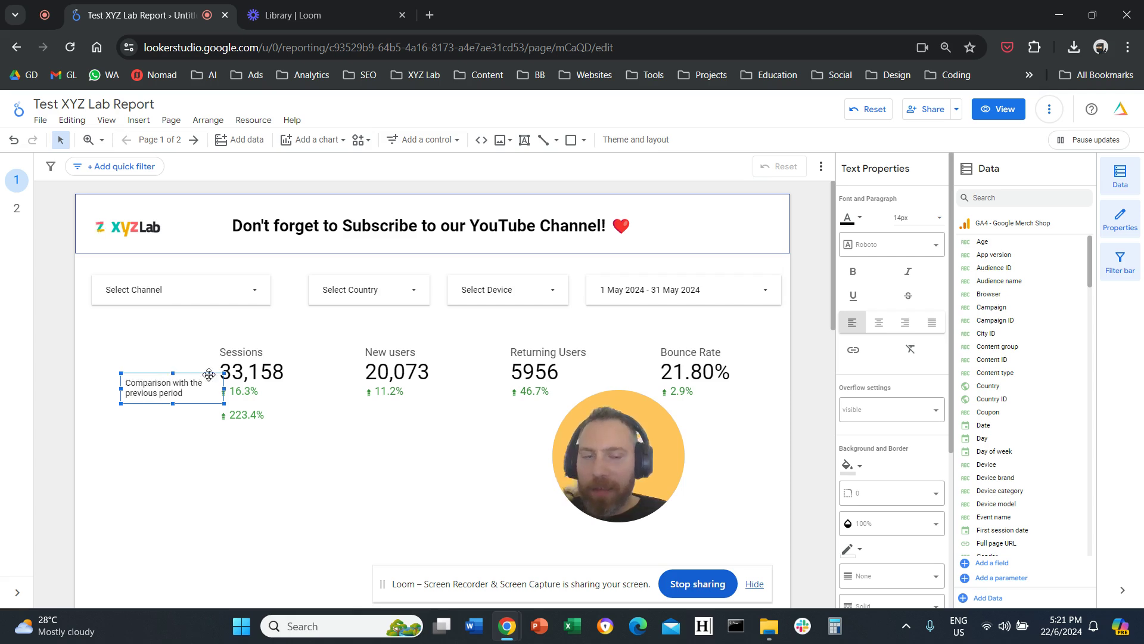
{"action": "left_click", "coordinate": [879, 322]}
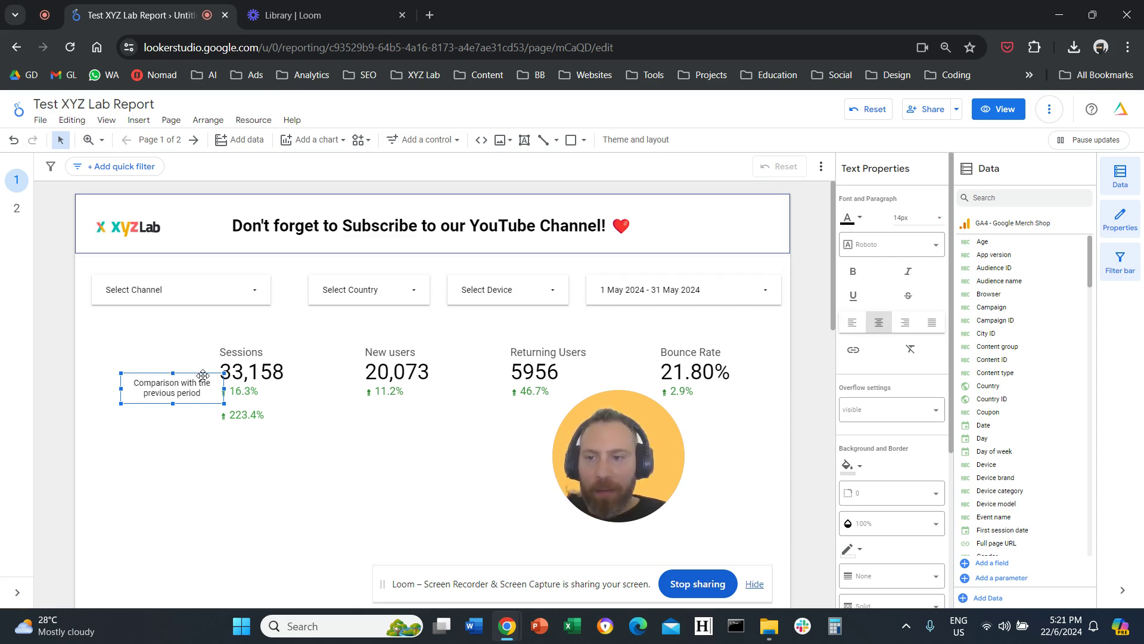
{"action": "left_click_drag", "start_coordinate": [203, 376], "coordinate": [211, 433]}
Step: Change the copied label to 'Comparison with the previous year' and align both labels
{"action": "double_click", "coordinate": [176, 429]}
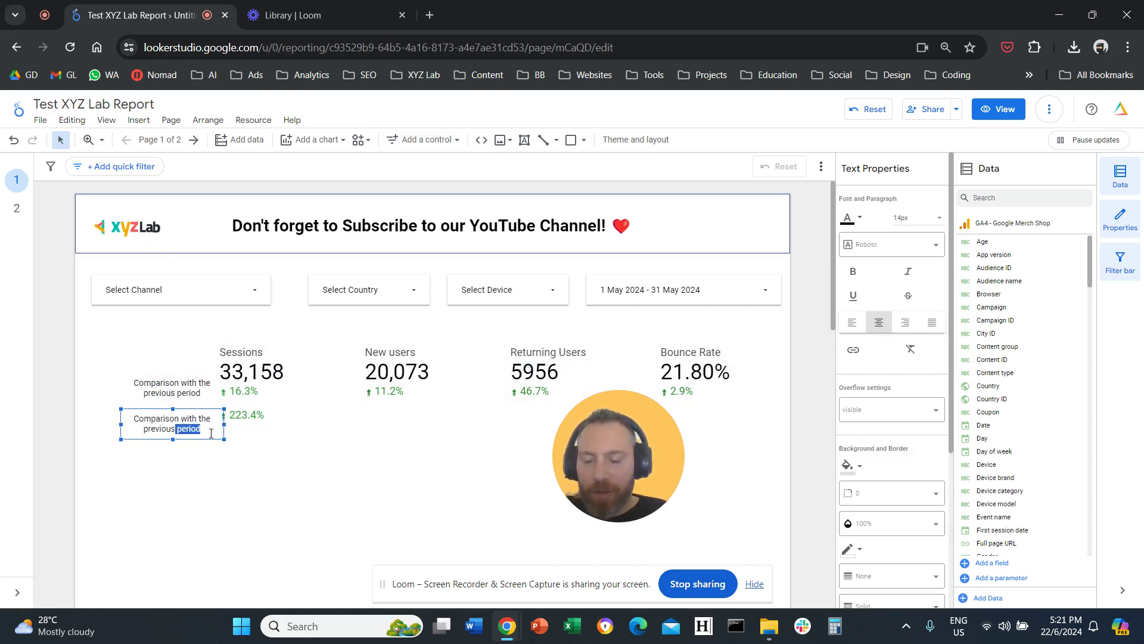
{"action": "type", "text": "year"}
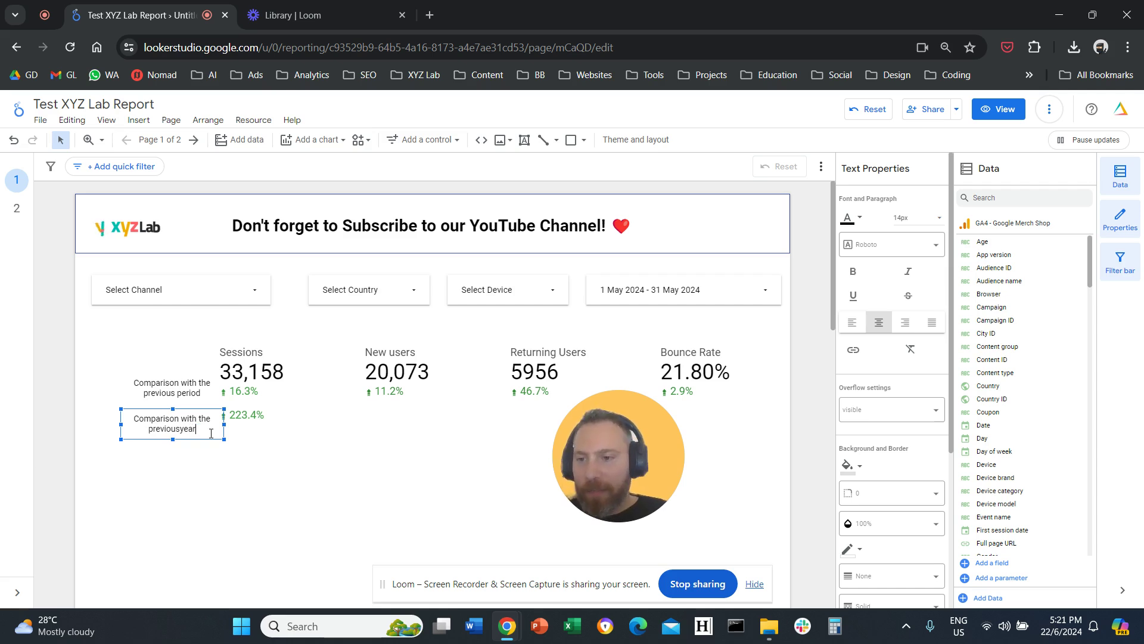
{"action": "key", "text": "Left"}
{"action": "key", "text": "Left"}
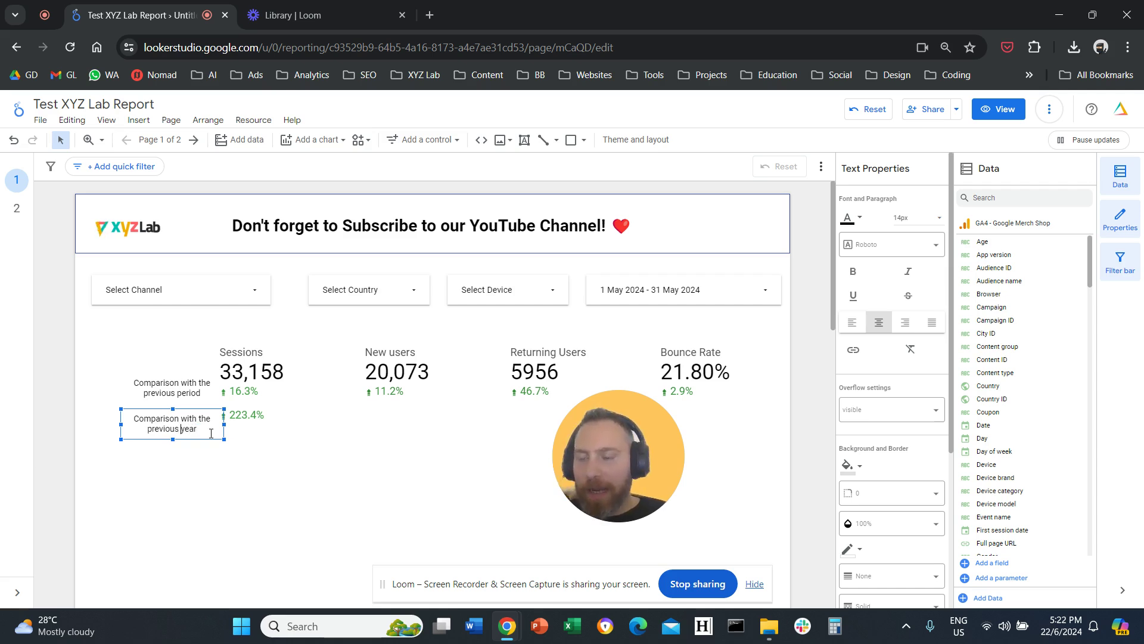
{"action": "left_click", "coordinate": [248, 417]}
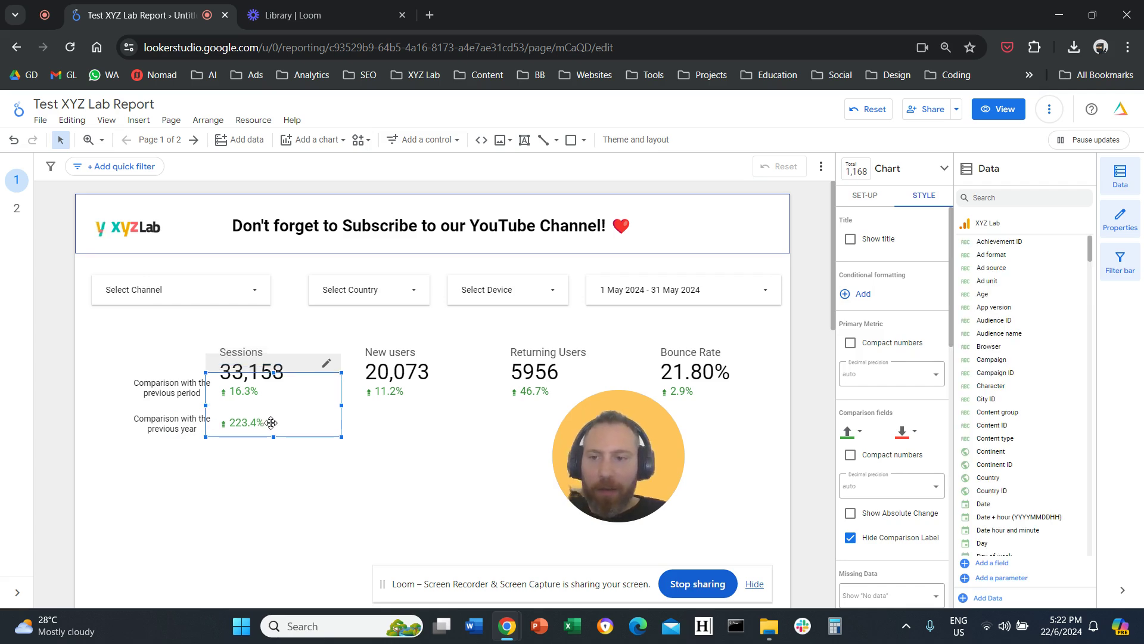
{"action": "left_click_drag", "start_coordinate": [166, 374], "coordinate": [148, 375]}
{"action": "left_click_drag", "start_coordinate": [184, 413], "coordinate": [168, 411]}
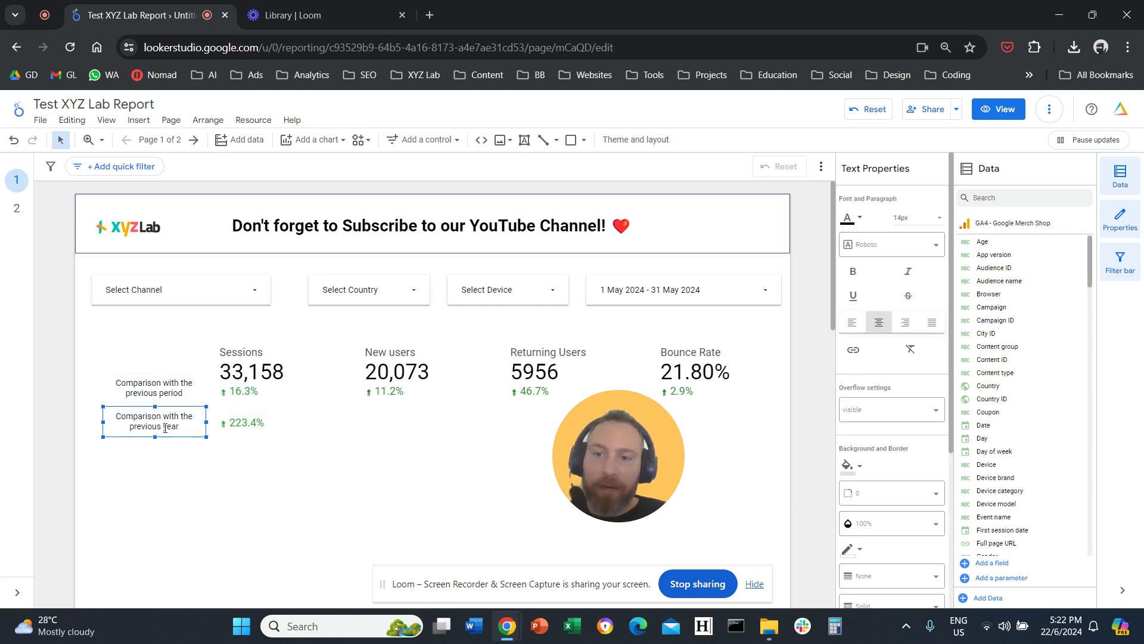
{"action": "left_click", "coordinate": [193, 516]}
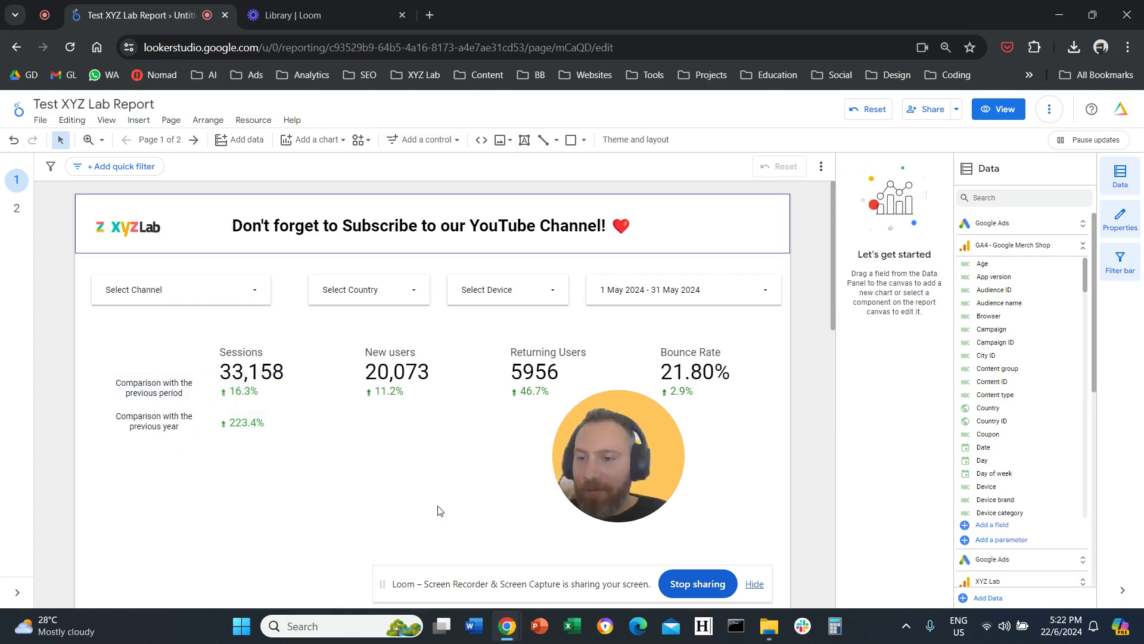